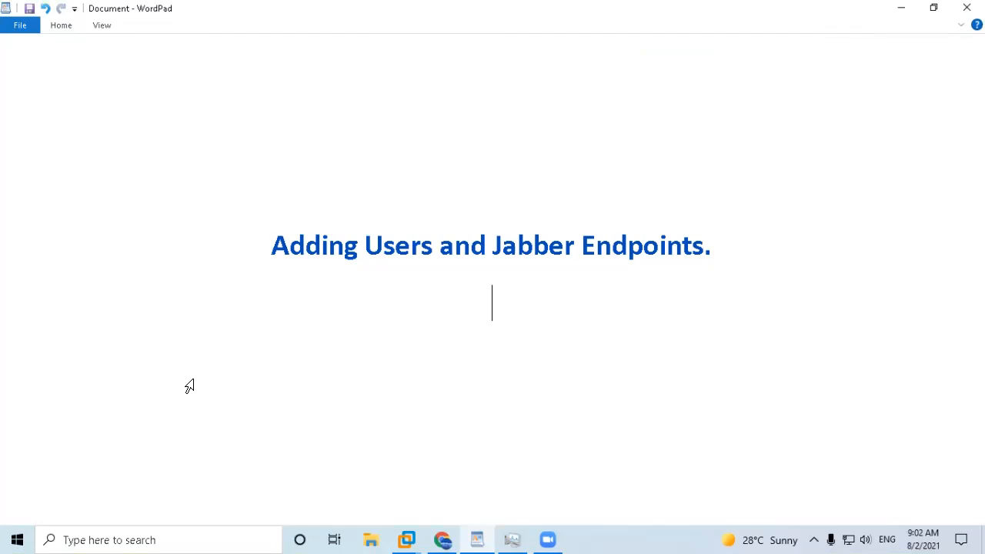
# In Chrome, start a new entry in User Management's Quick User/Phone Add.
pyautogui.click(442, 539)
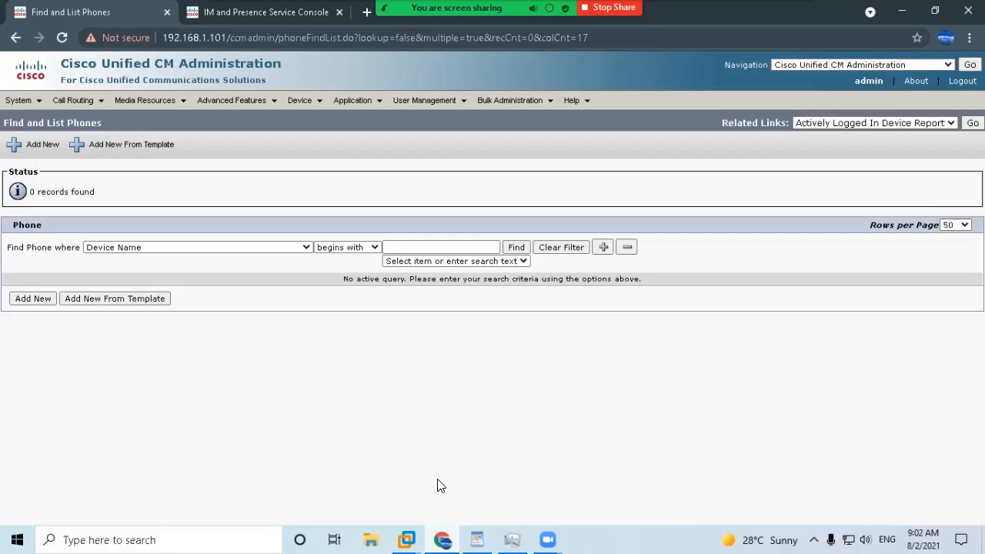
pyautogui.moveTo(431, 105)
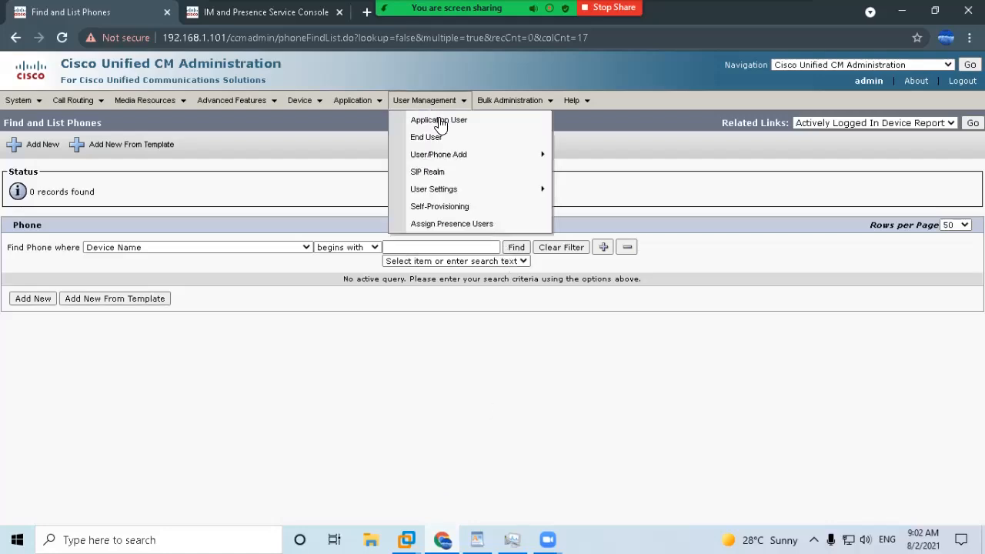
pyautogui.moveTo(471, 156)
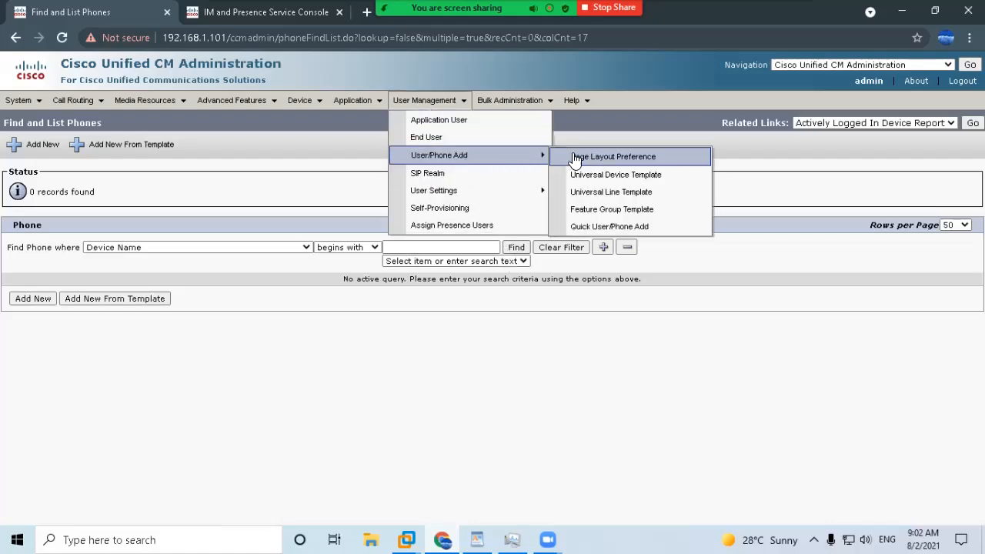
pyautogui.click(603, 228)
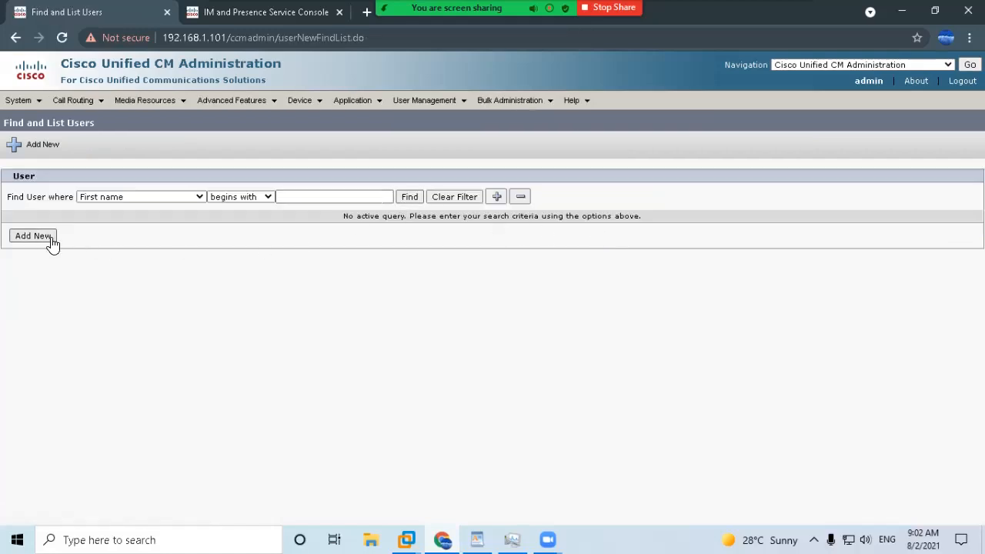
pyautogui.click(39, 237)
# Enter the user's name fields and assign the Default Feature Group Template.
pyautogui.click(130, 185)
pyautogui.write('Mi')
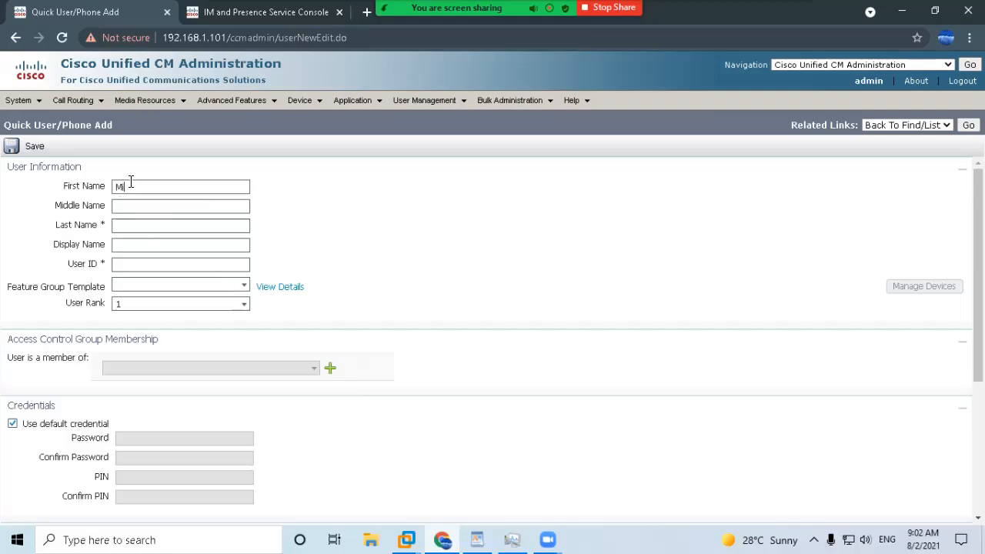
pyautogui.write('ke')
pyautogui.press('Tab')
pyautogui.press('Tab')
pyautogui.click(130, 246)
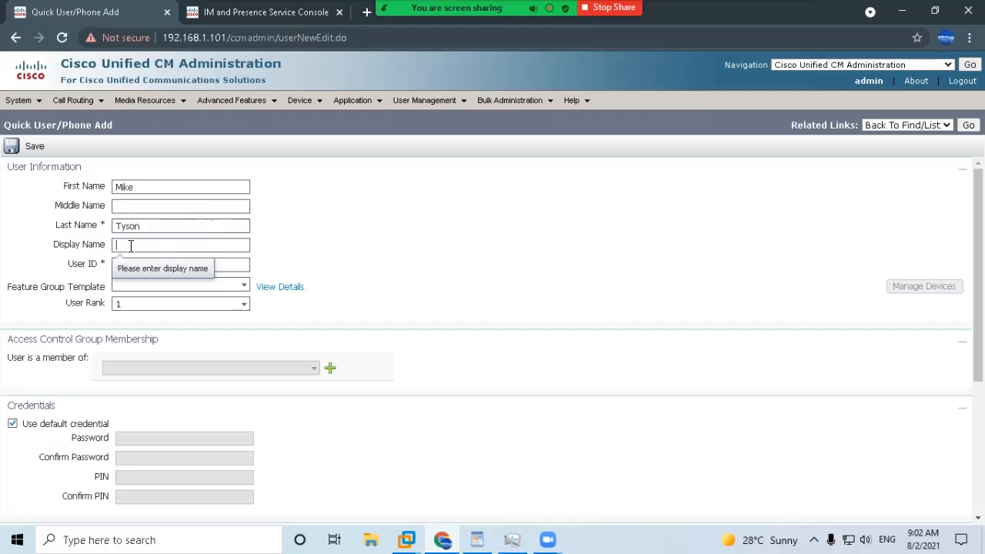
pyautogui.write('Mike Tyson')
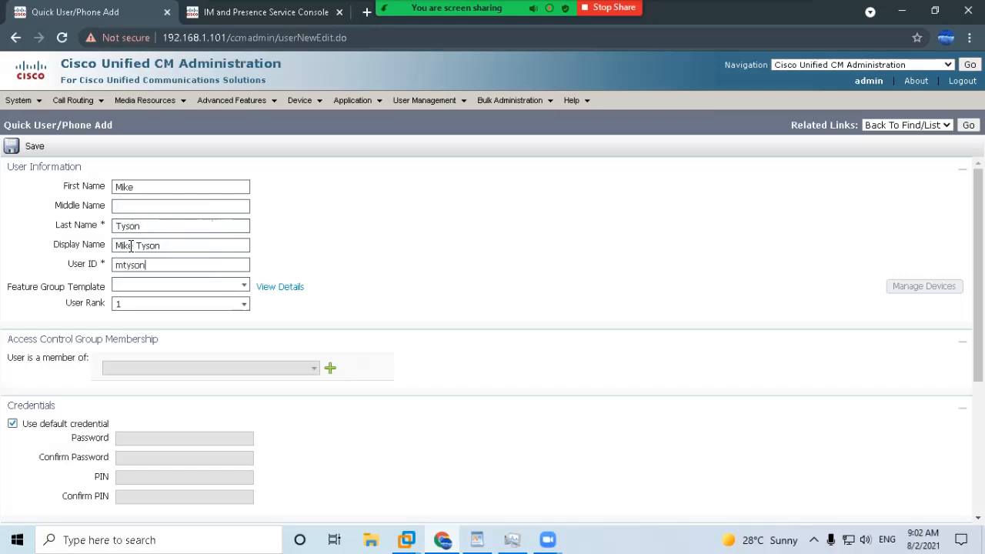
pyautogui.click(242, 284)
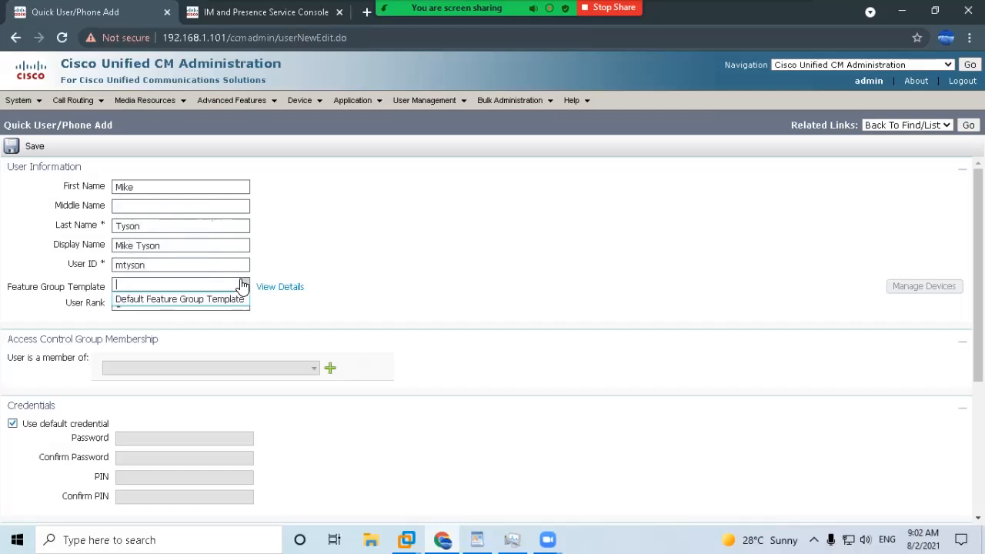
pyautogui.click(208, 304)
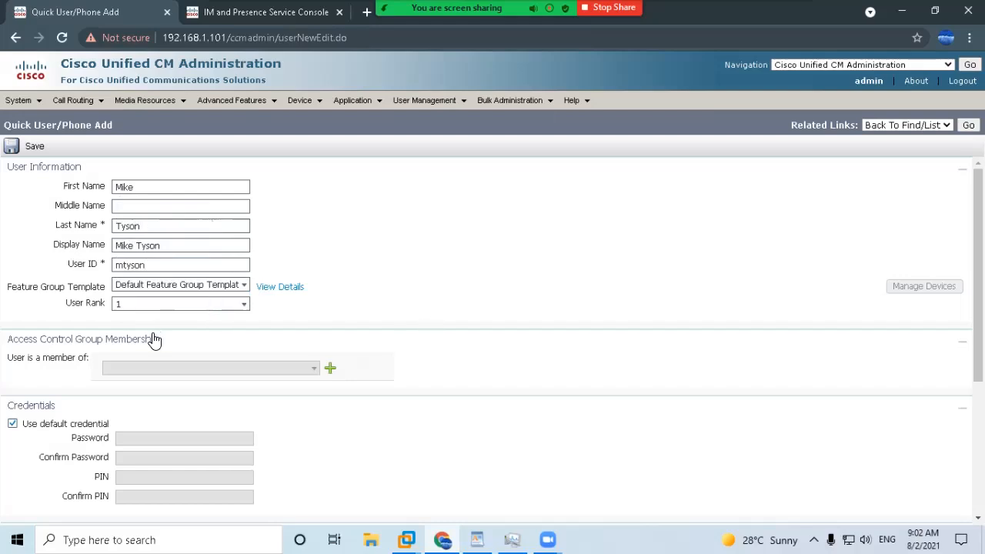
pyautogui.scroll(-2, 150, 339)
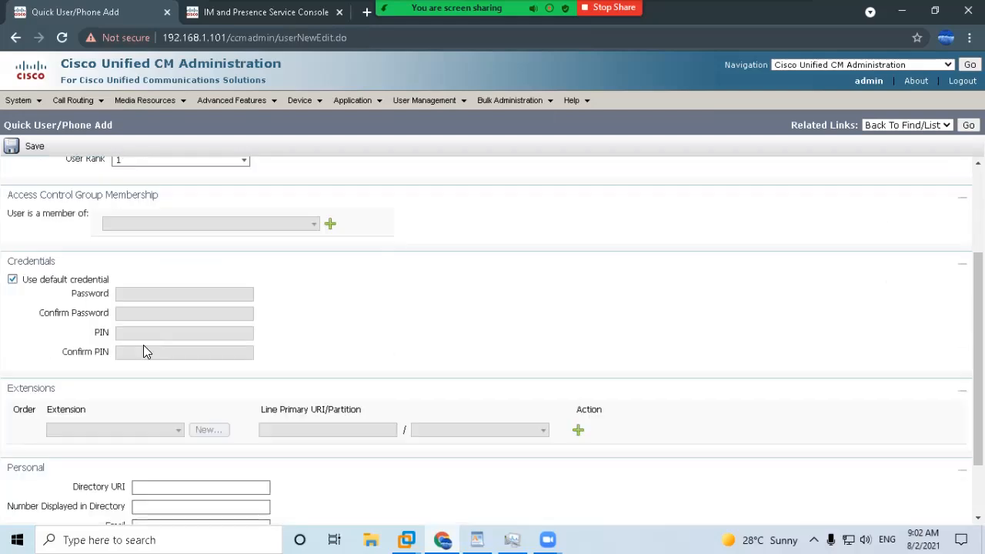
# Add the user to the Standard CCM End Users access control group.
pyautogui.click(329, 223)
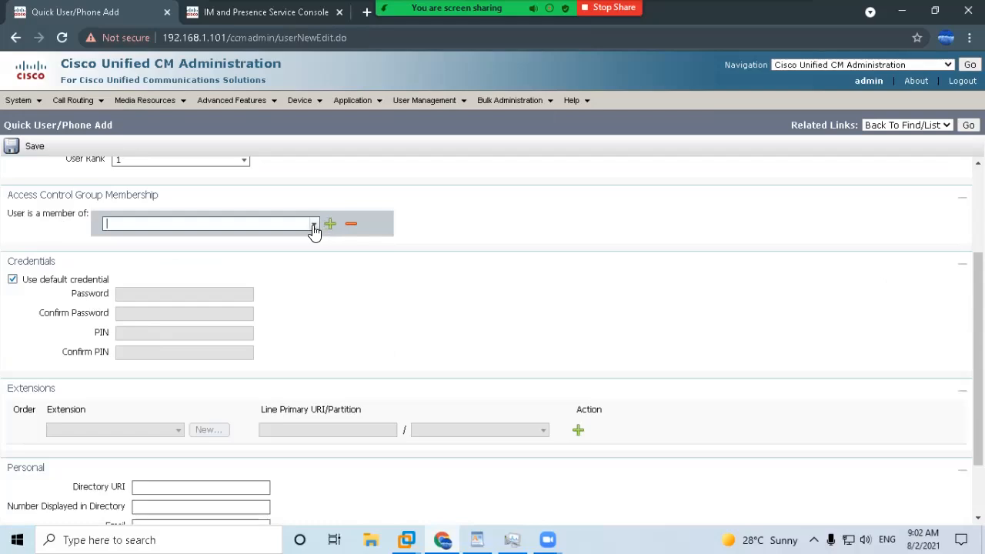
pyautogui.click(314, 224)
pyautogui.moveTo(411, 299); pyautogui.dragTo(415, 336)
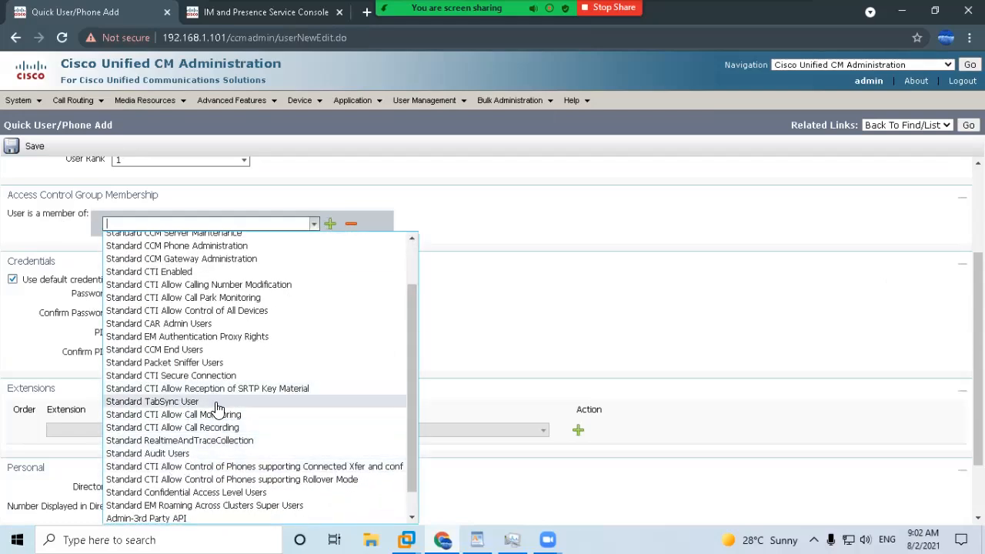
pyautogui.scroll(-1, 189, 461)
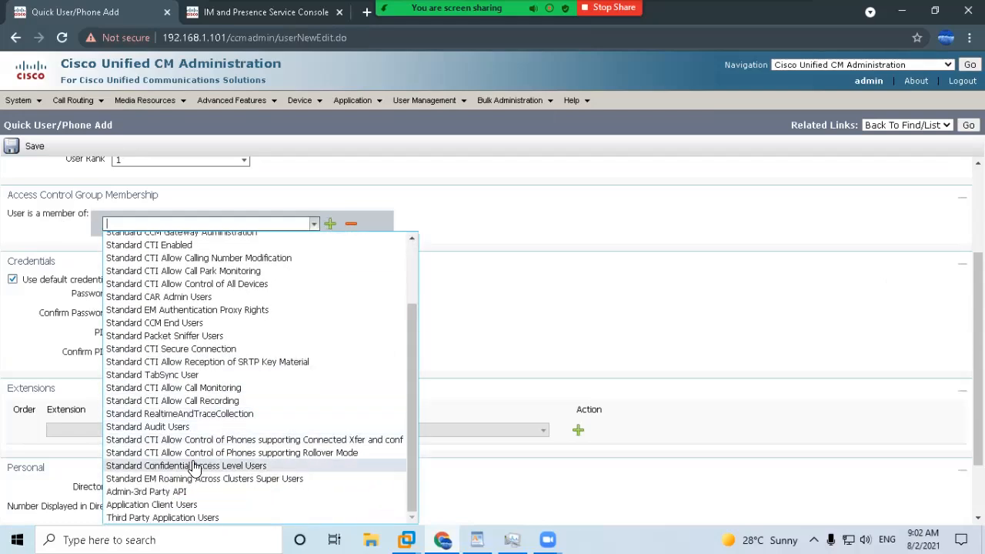
pyautogui.click(189, 323)
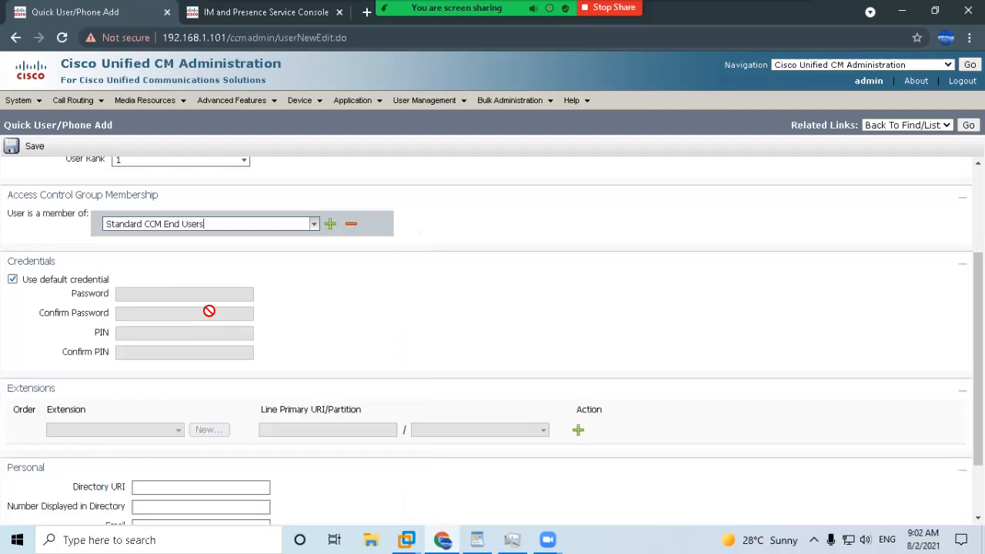
# Add the Standard CTI Enabled and Standard CTI Allow Control of All Devices groups.
pyautogui.click(330, 223)
pyautogui.click(307, 250)
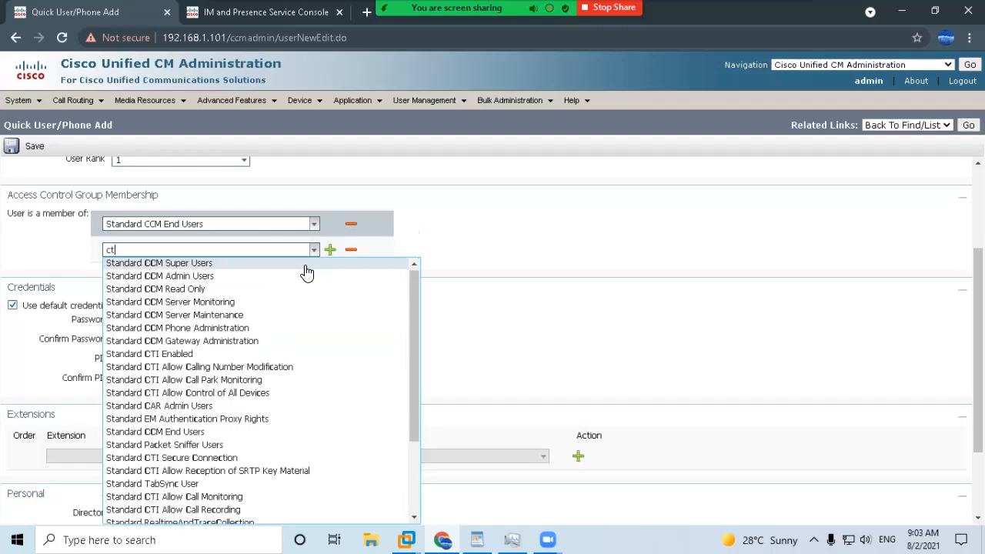
pyautogui.write('ct')
pyautogui.click(196, 263)
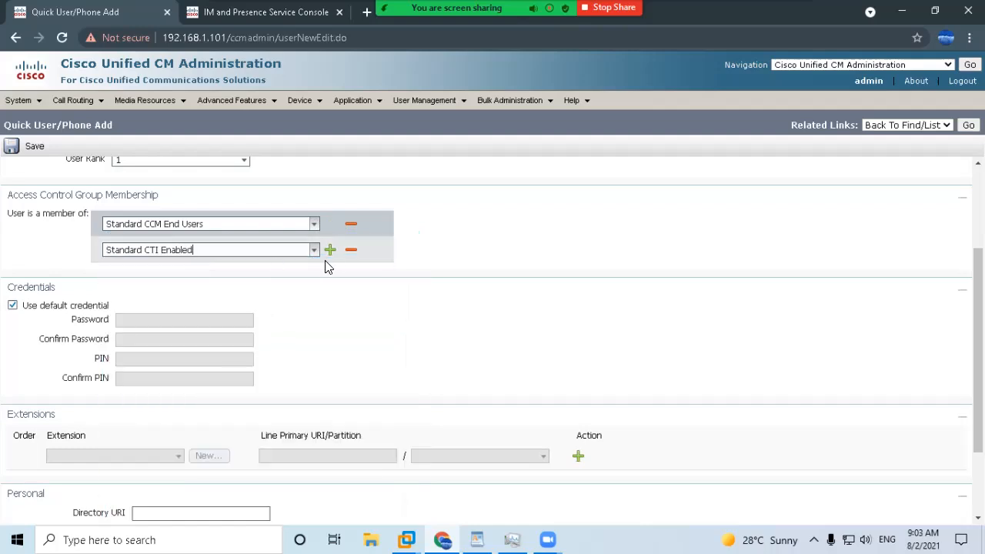
pyautogui.click(329, 249)
pyautogui.click(203, 271)
pyautogui.write('c')
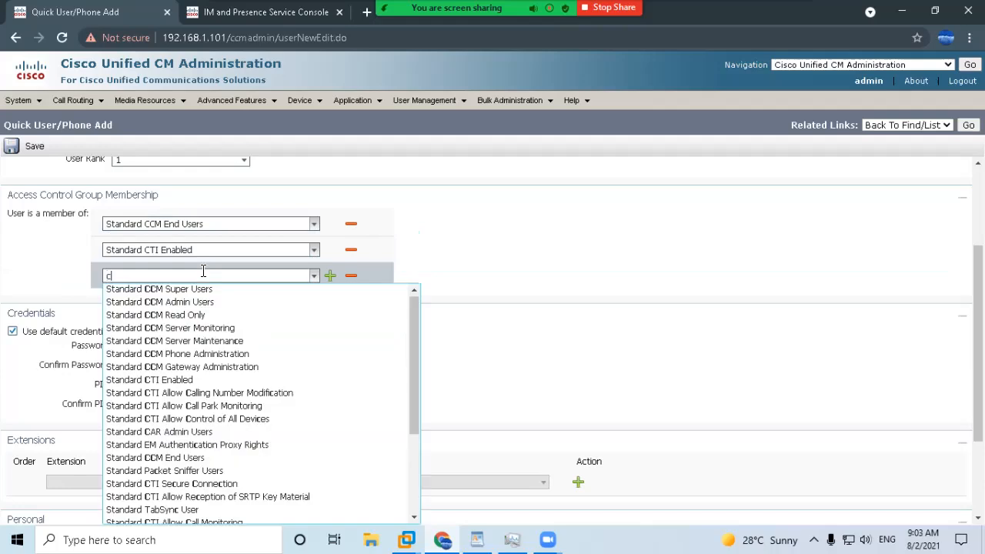
pyautogui.write('ti')
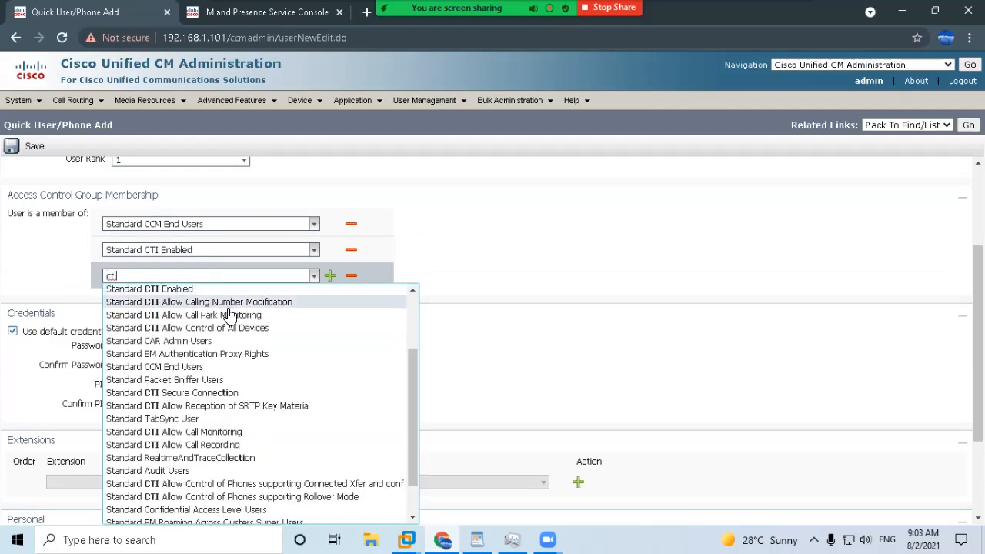
pyautogui.click(216, 327)
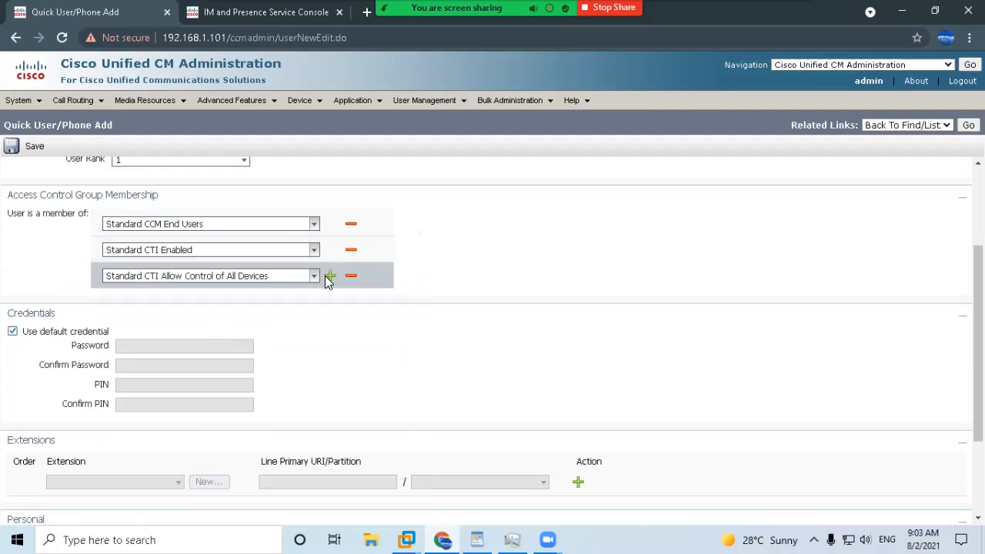
# Add the CTI Allow Reception of SRTP Key Material and Rollover Mode phone control groups.
pyautogui.click(329, 275)
pyautogui.write('cti')
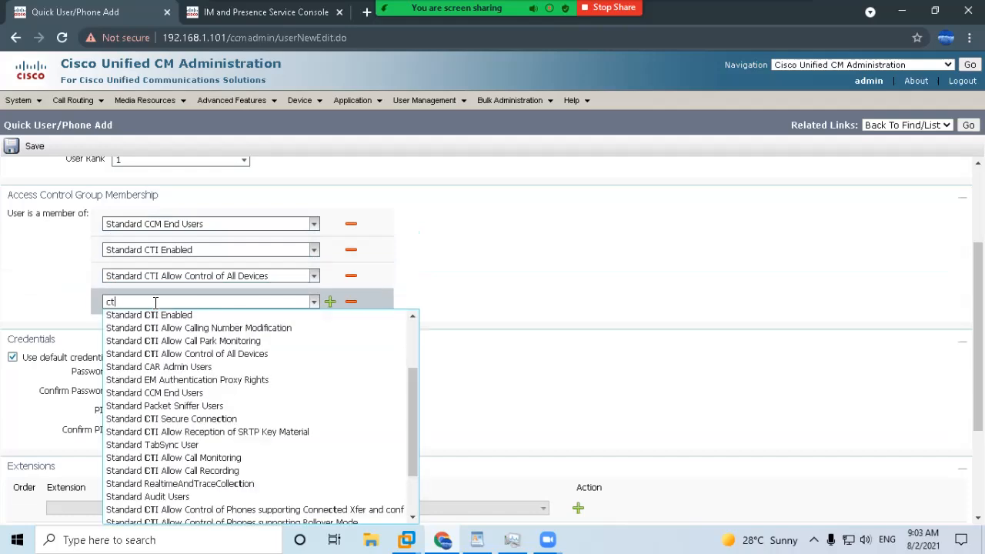
pyautogui.click(231, 436)
pyautogui.click(329, 301)
pyautogui.click(210, 327)
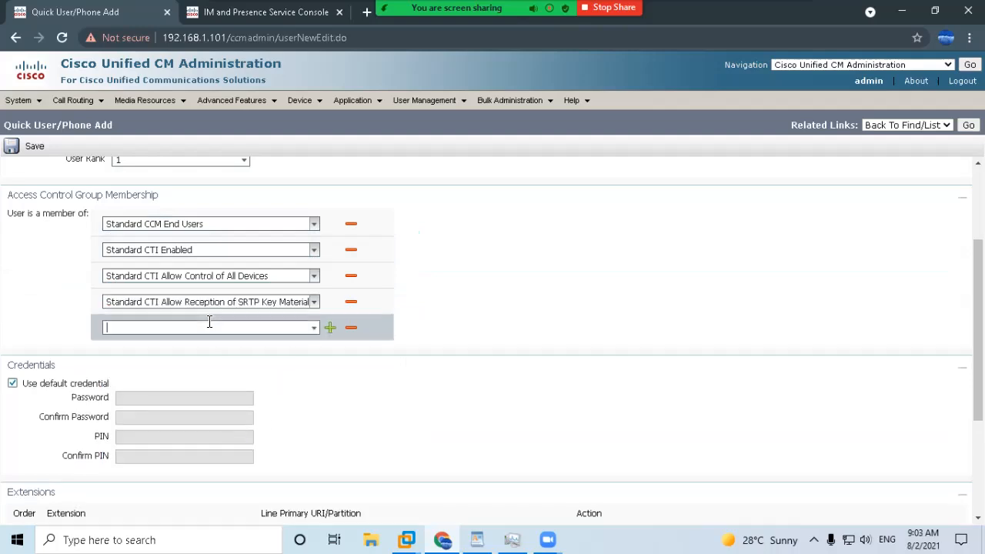
pyautogui.write('ct')
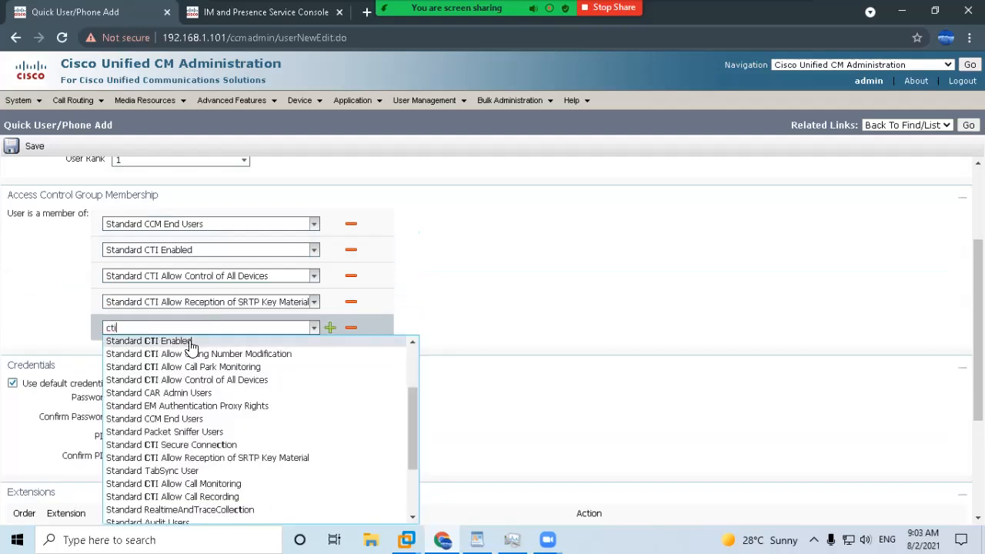
pyautogui.write('i')
pyautogui.moveTo(409, 420); pyautogui.dragTo(378, 470)
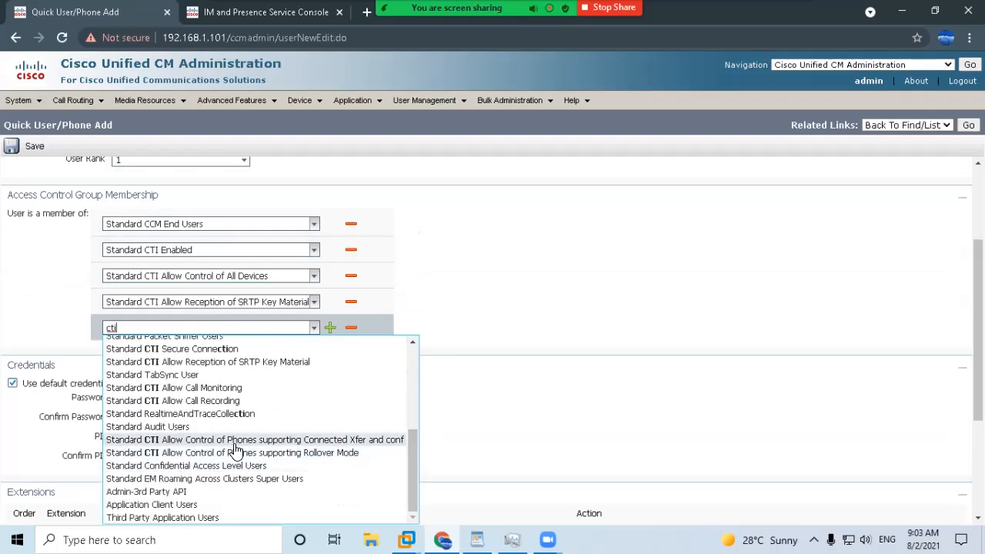
pyautogui.click(280, 452)
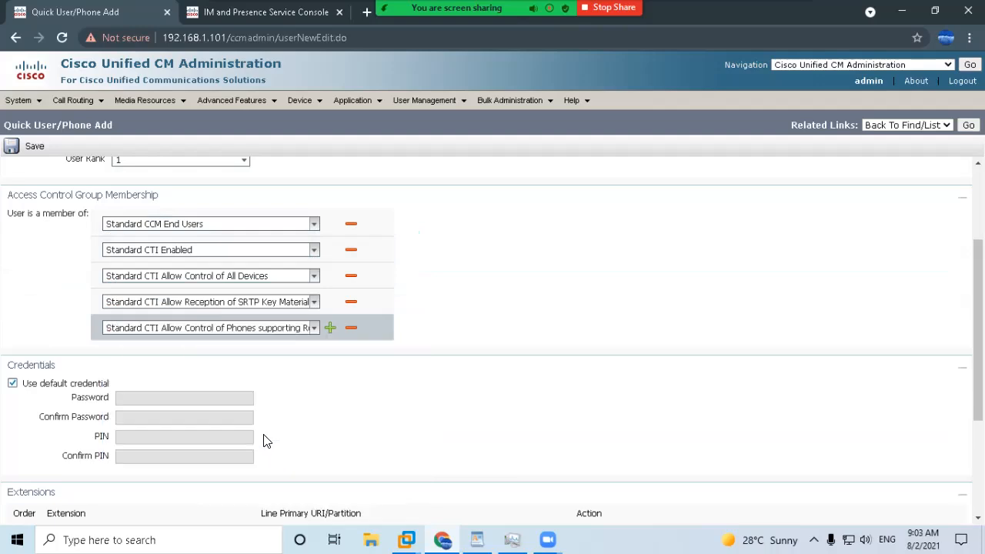
# Add the CTI connected transfer and conference group and turn off Use default credential.
pyautogui.click(329, 329)
pyautogui.click(251, 353)
pyautogui.write('ct')
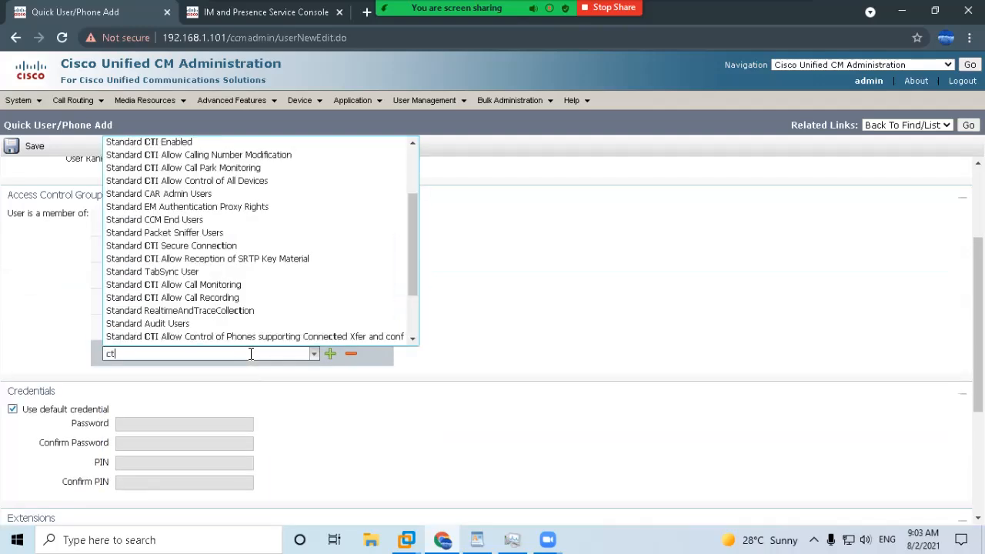
pyautogui.write('i')
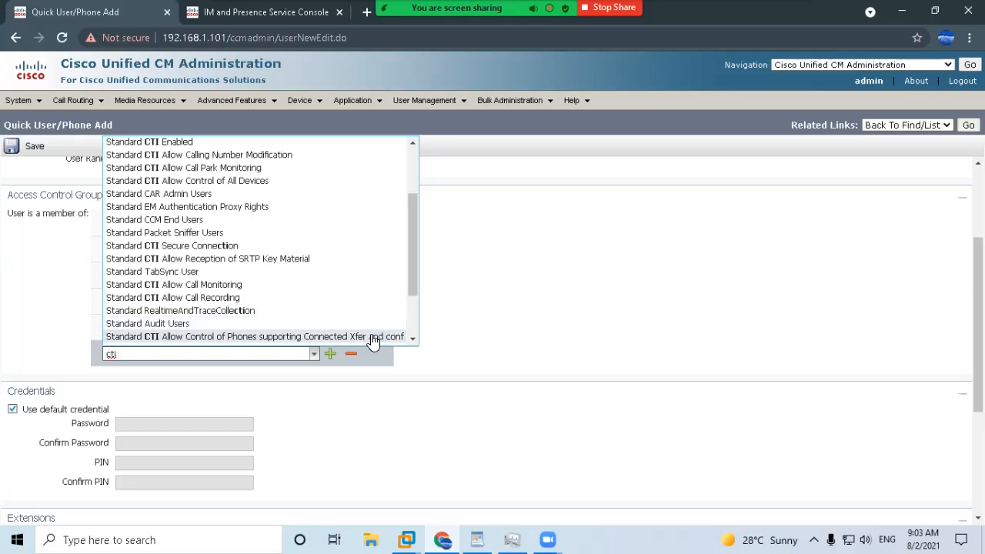
pyautogui.click(372, 337)
pyautogui.scroll(-1, 47, 325)
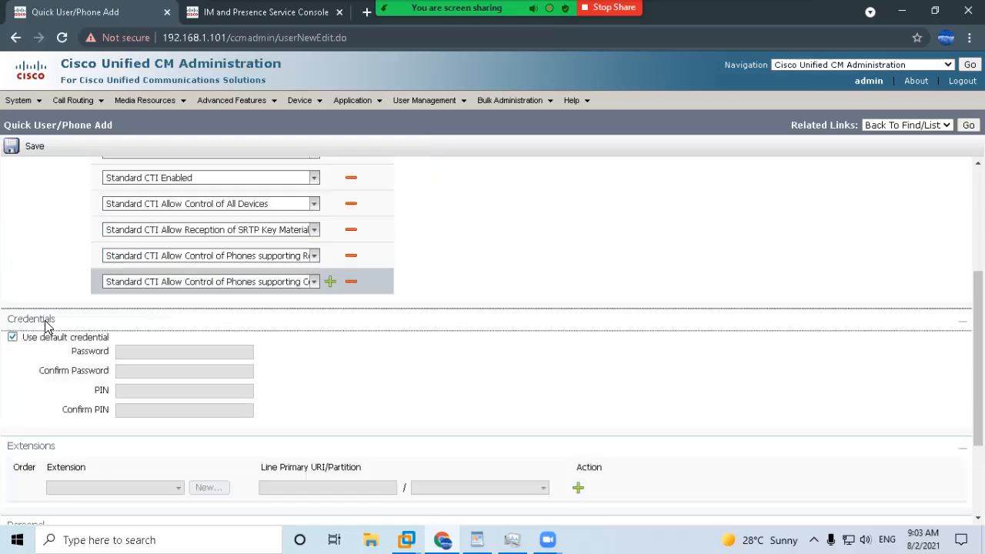
pyautogui.scroll(-2, 46, 324)
pyautogui.click(12, 199)
# Enter the password, then attempt adding new extension 1001 with Sample Line Template, which fails.
pyautogui.click(122, 213)
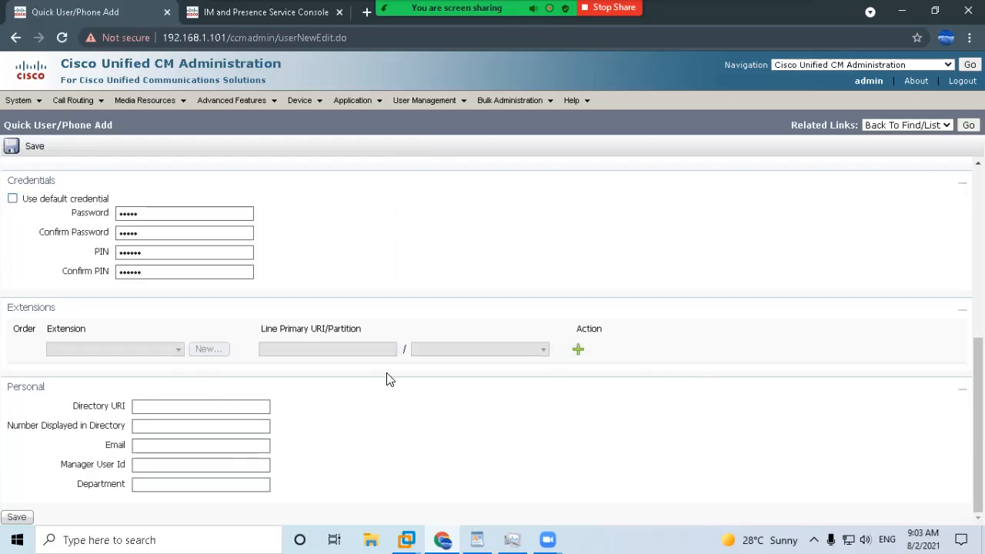
pyautogui.click(577, 349)
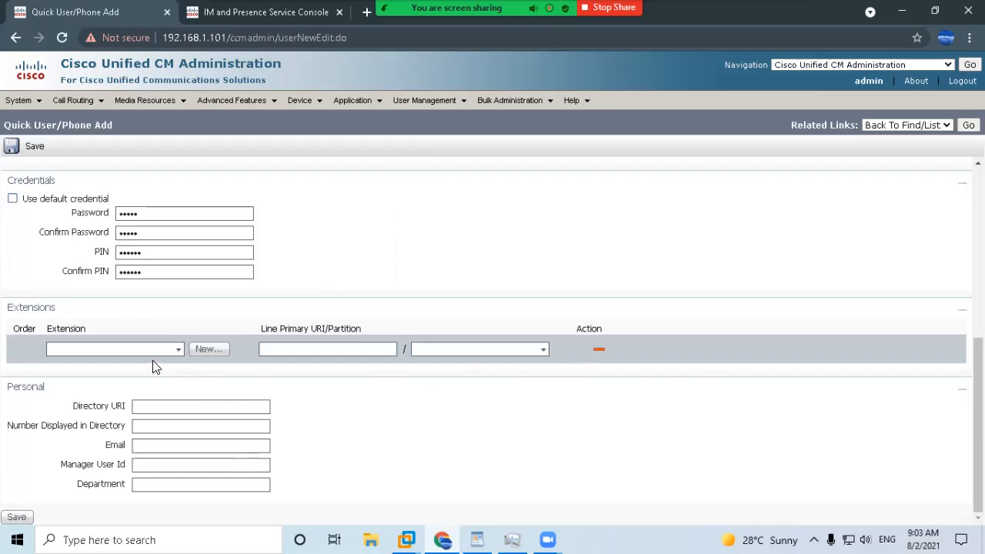
pyautogui.click(203, 349)
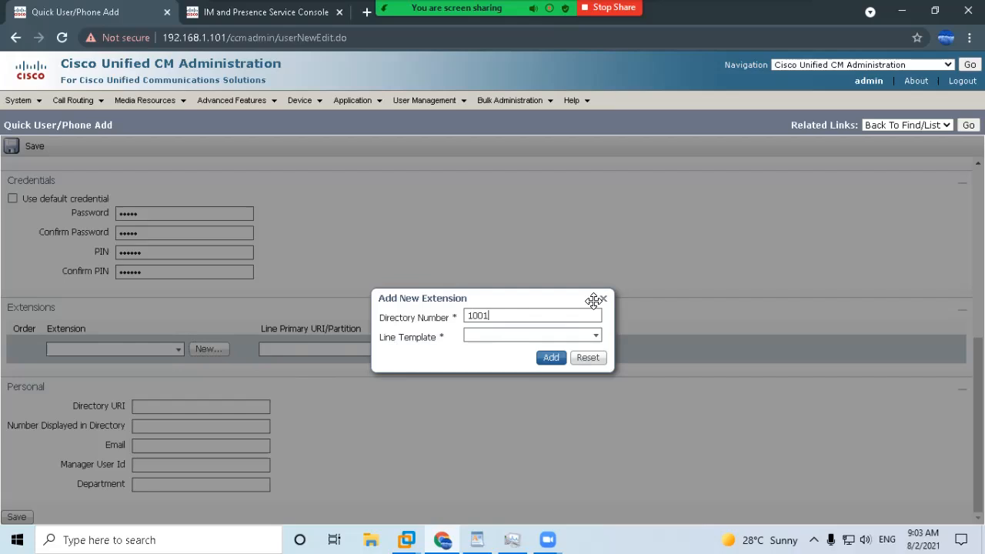
pyautogui.click(601, 337)
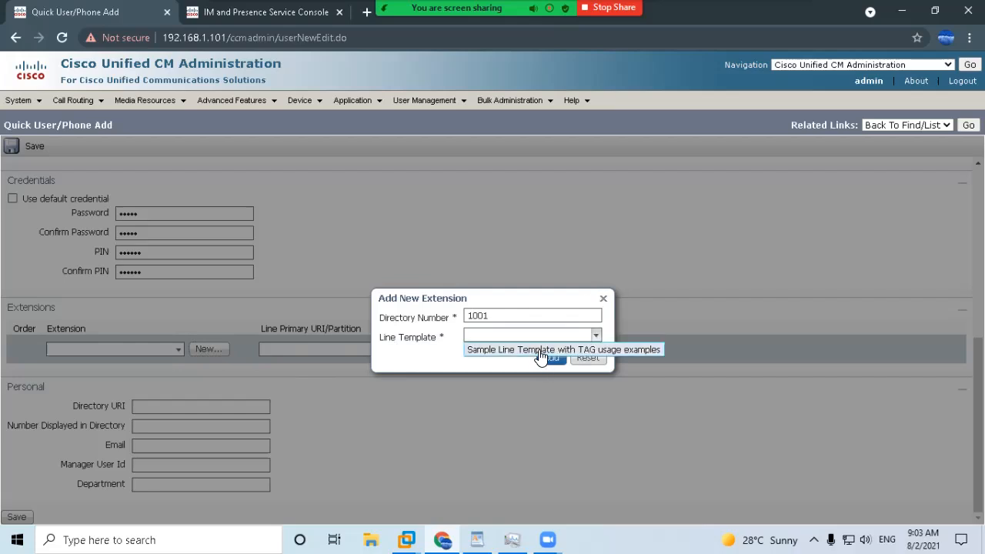
pyautogui.click(543, 353)
pyautogui.click(548, 359)
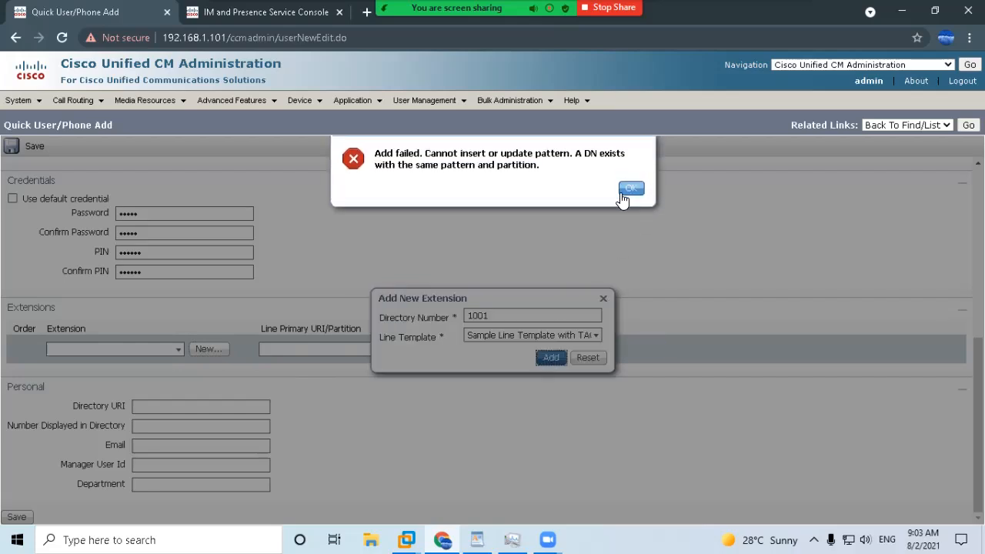
pyautogui.click(632, 187)
pyautogui.click(588, 358)
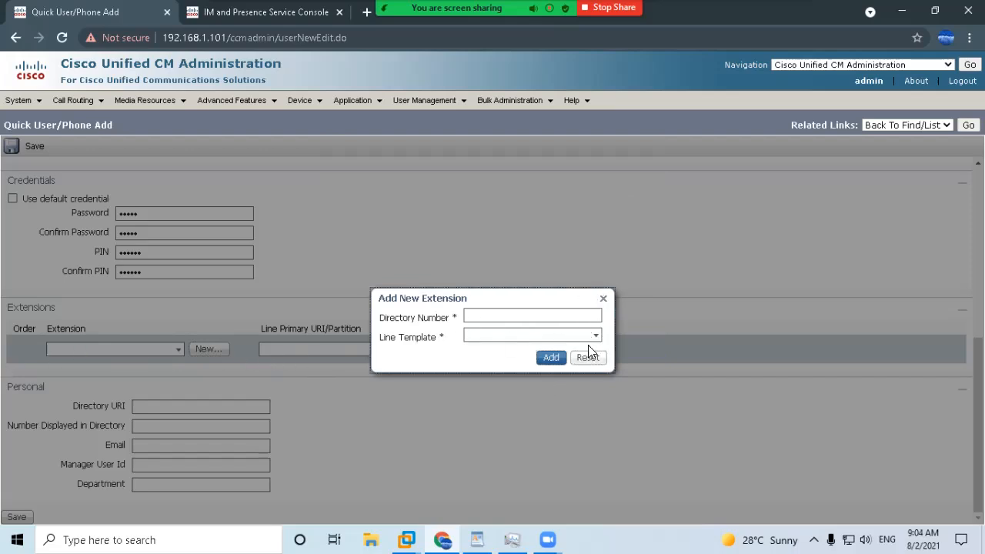
pyautogui.click(603, 299)
# Assign the existing extension 1001 (available) as the user's line.
pyautogui.click(174, 353)
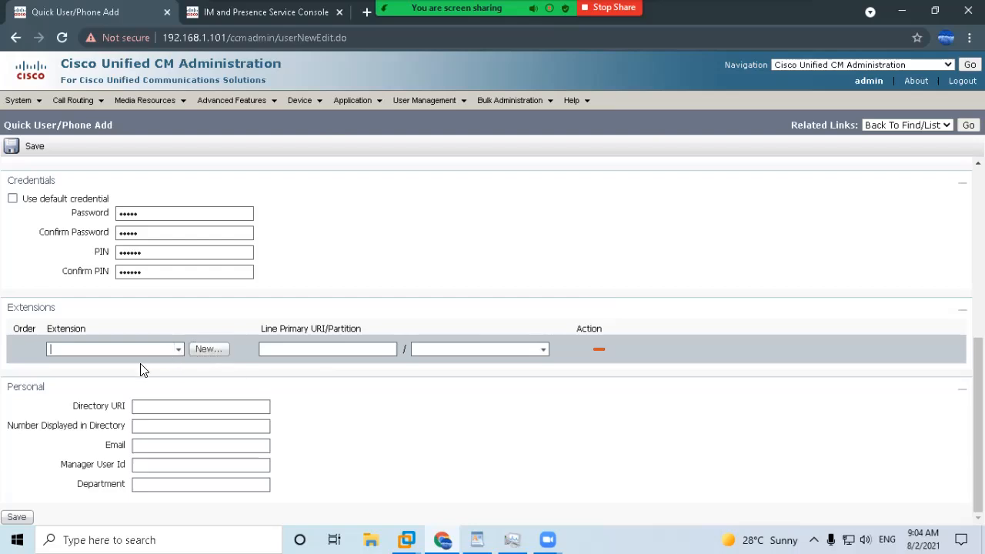
pyautogui.click(132, 364)
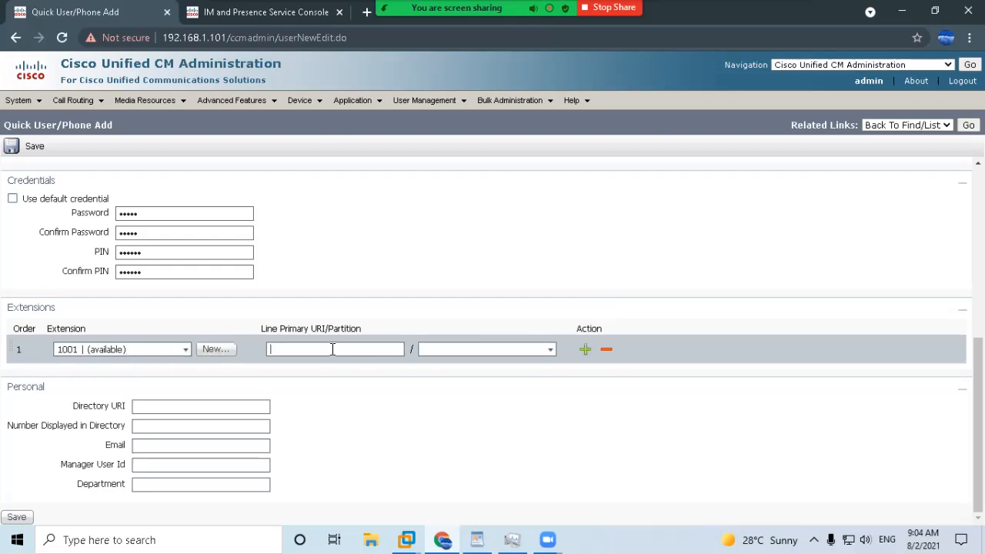
pyautogui.click(176, 405)
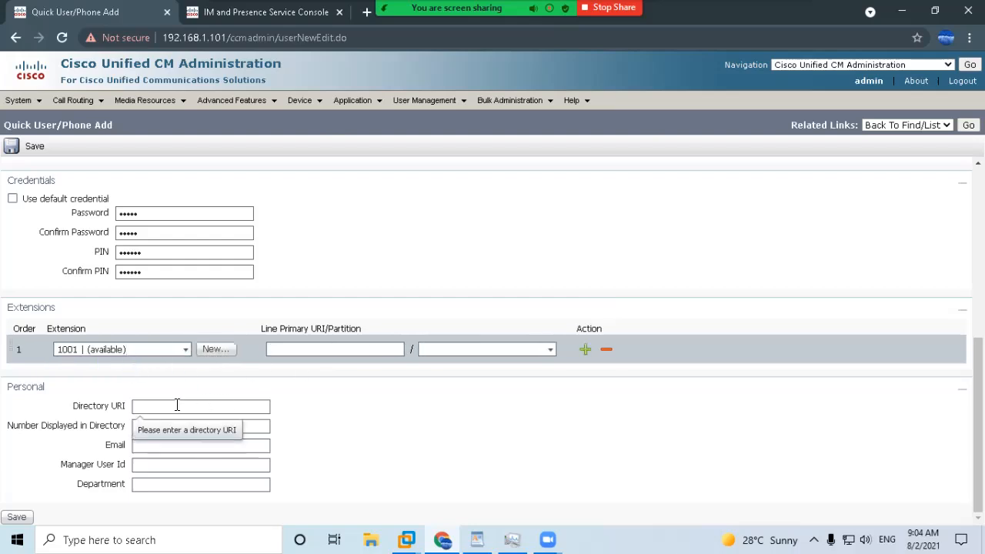
pyautogui.scroll(10, 177, 406)
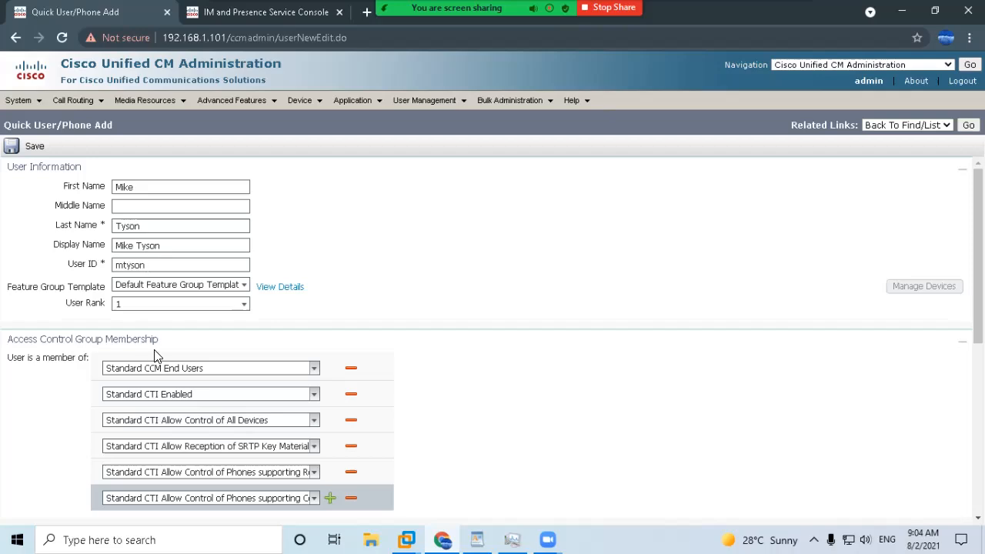
# Fill in the user's 1001 directory URI, their e-mail address, and department Admin.
pyautogui.scroll(-10, 154, 439)
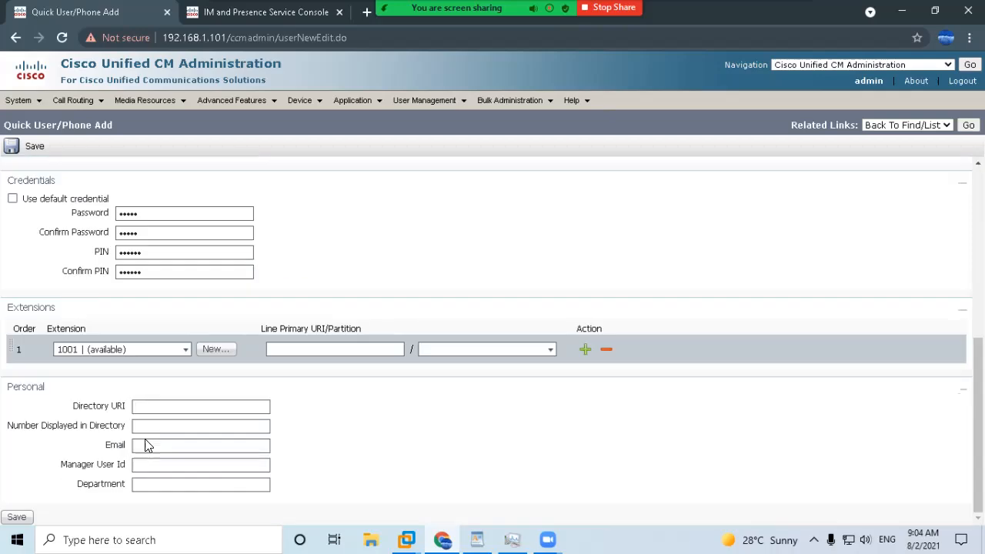
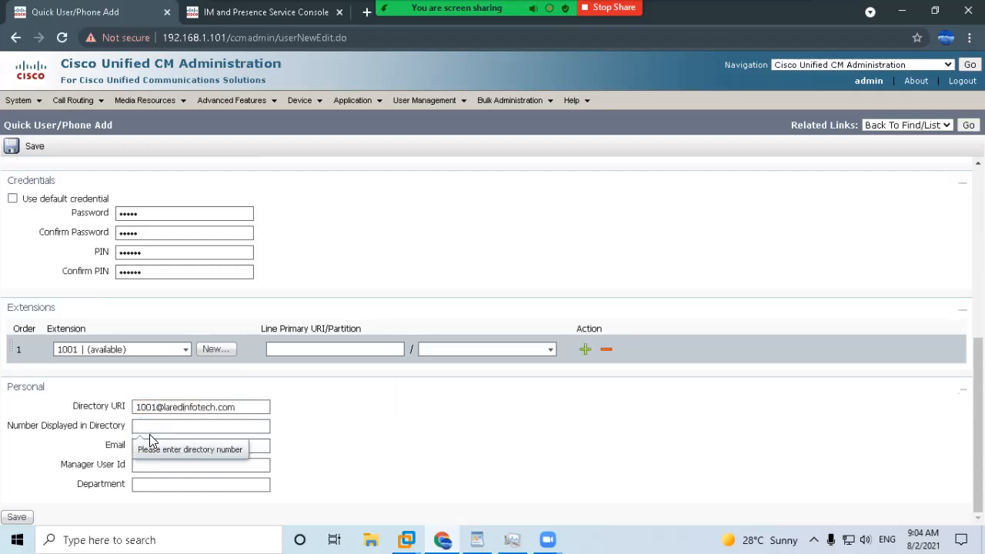
pyautogui.click(150, 440)
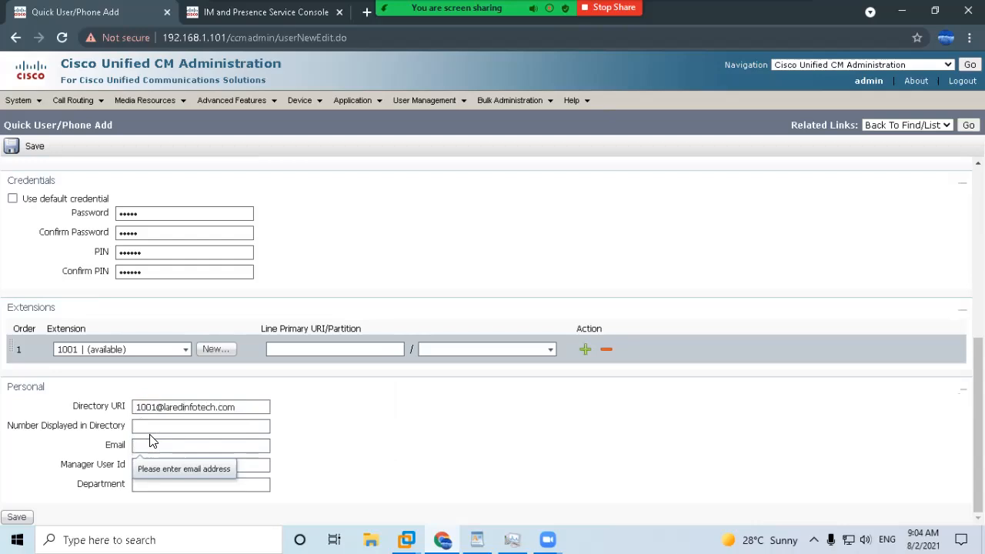
pyautogui.hotkey('ctrl', 'v')
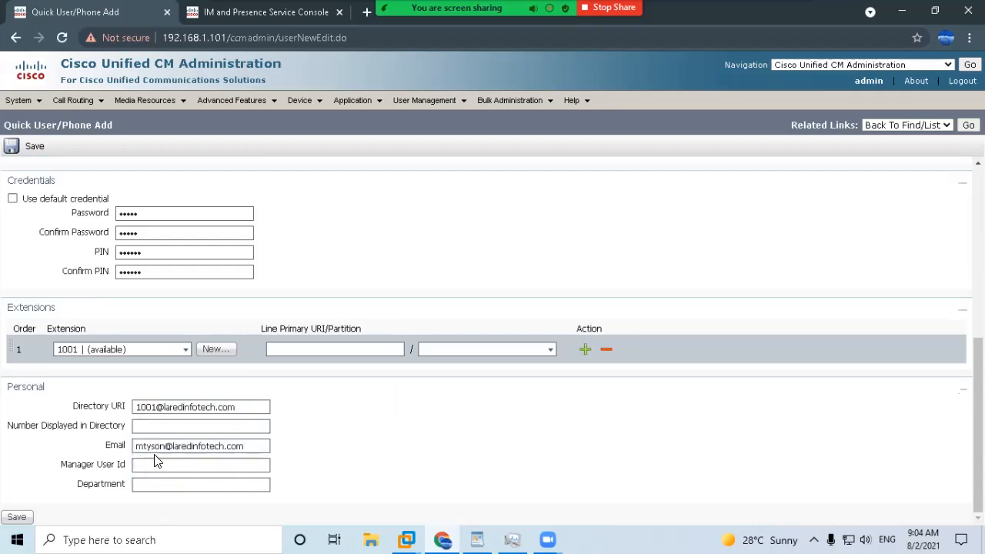
pyautogui.click(144, 484)
pyautogui.write('Admin')
# Save the new user and go to their Manage Devices list.
pyautogui.scroll(5, 149, 483)
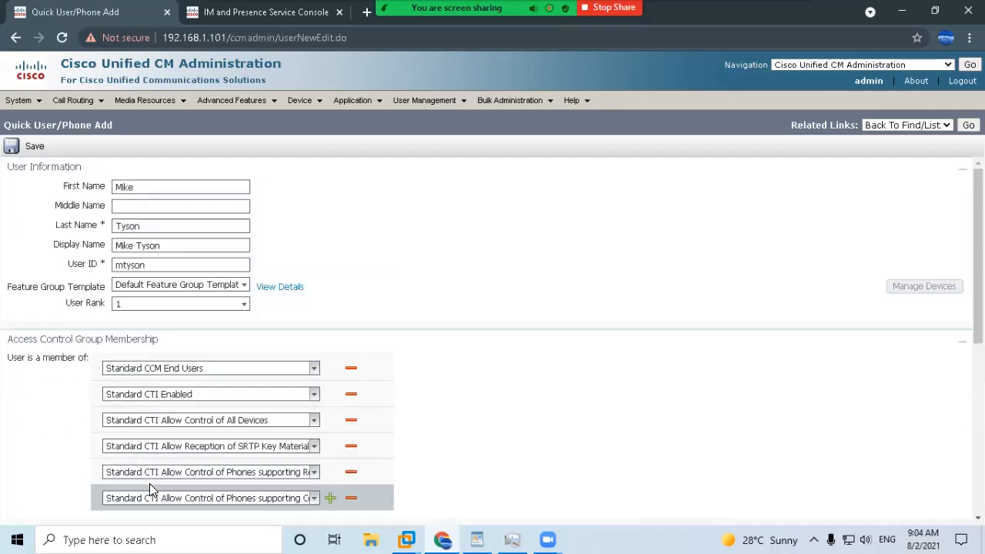
pyautogui.scroll(-1, 173, 357)
pyautogui.scroll(-4, 172, 357)
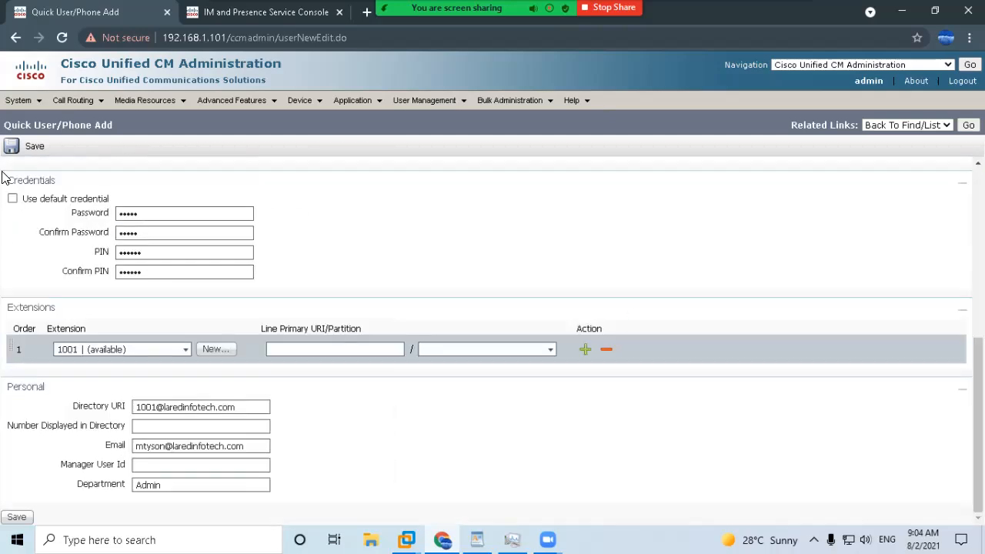
pyautogui.click(12, 148)
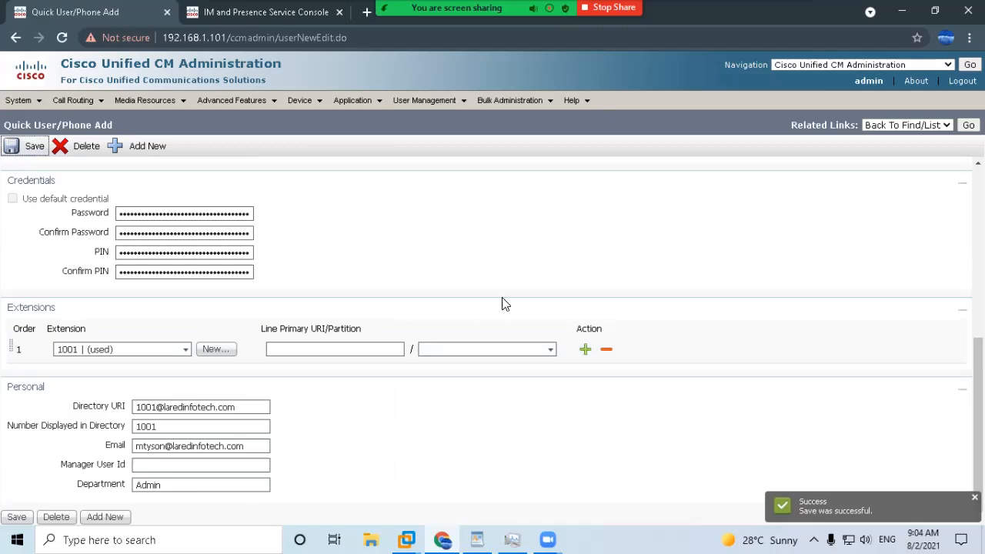
pyautogui.scroll(5, 471, 355)
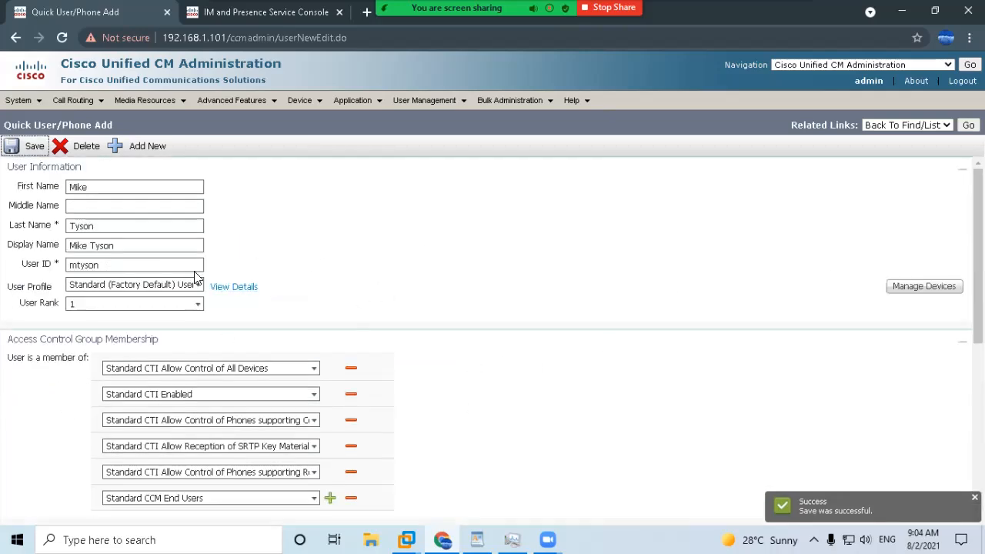
pyautogui.scroll(-5, 242, 277)
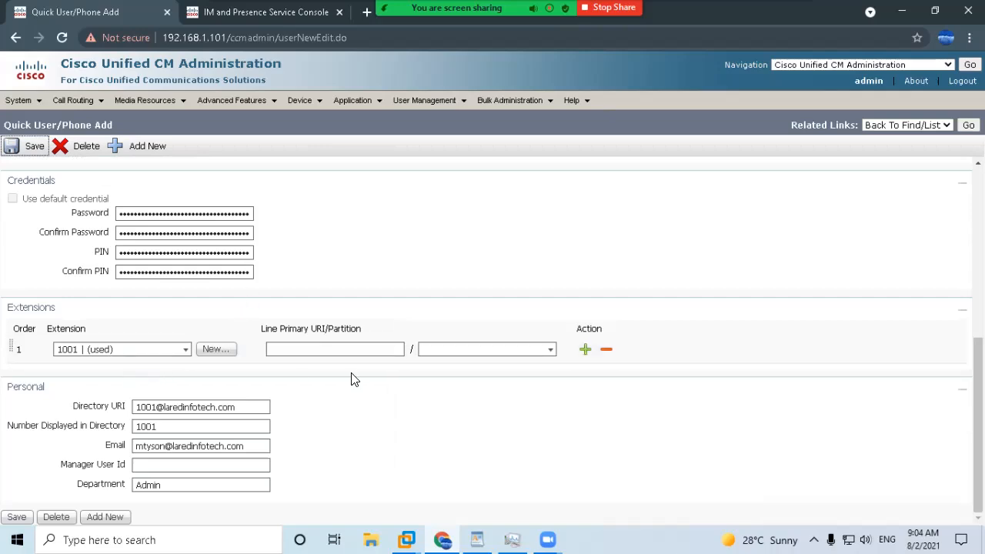
pyautogui.scroll(1, 760, 358)
pyautogui.scroll(4, 898, 331)
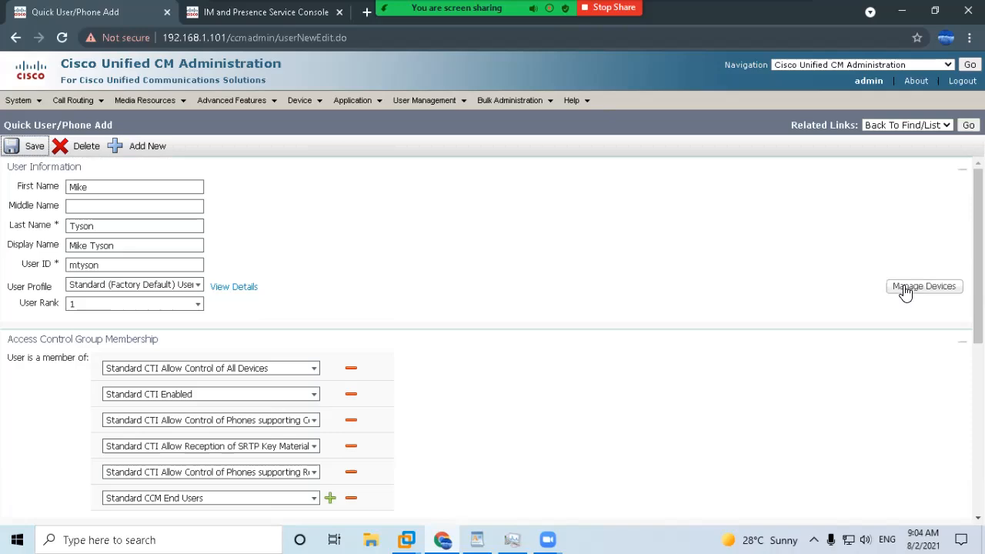
pyautogui.click(905, 291)
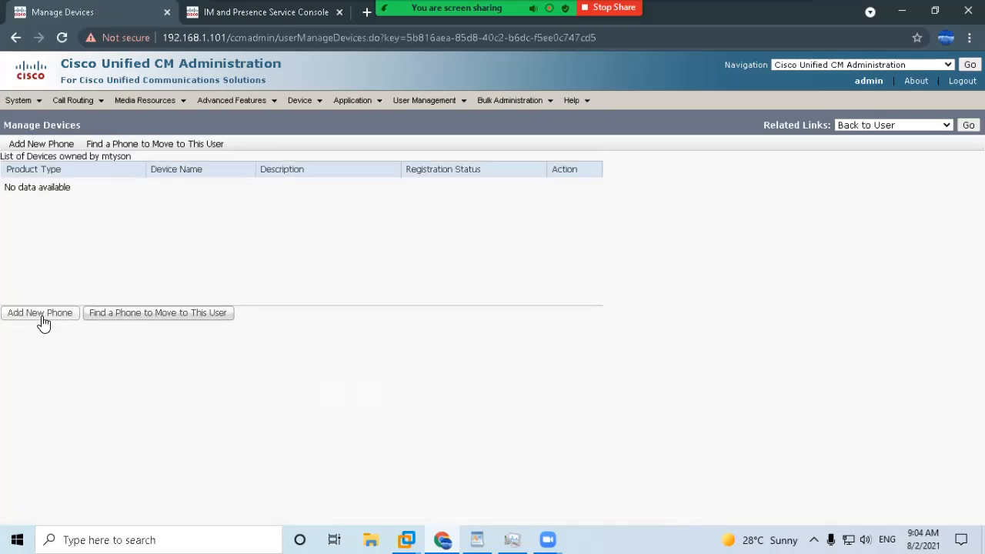
# Add a Cisco Unified Client Services Framework phone named CSF plus the user ID, using Sample Device Template.
pyautogui.click(41, 315)
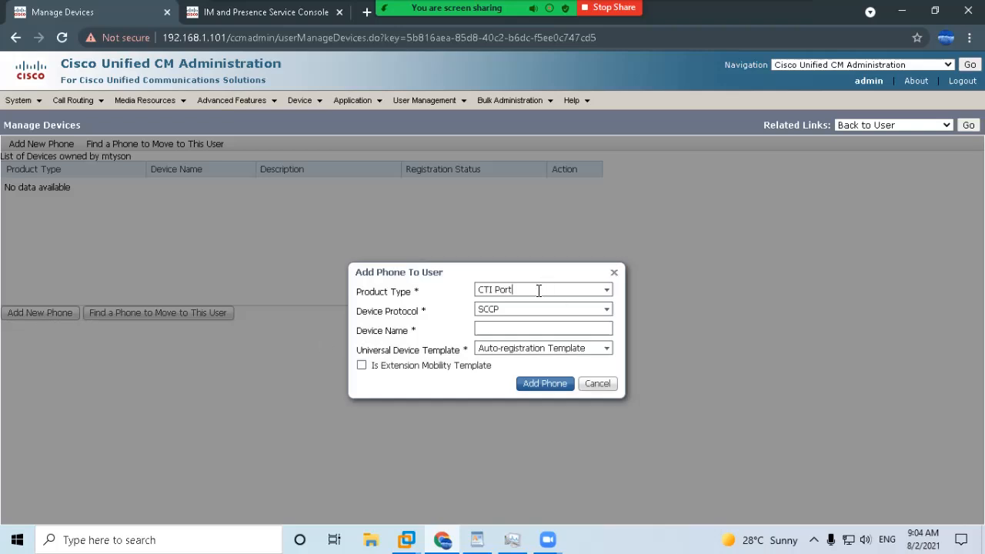
pyautogui.click(606, 290)
pyautogui.moveTo(645, 332); pyautogui.dragTo(652, 466)
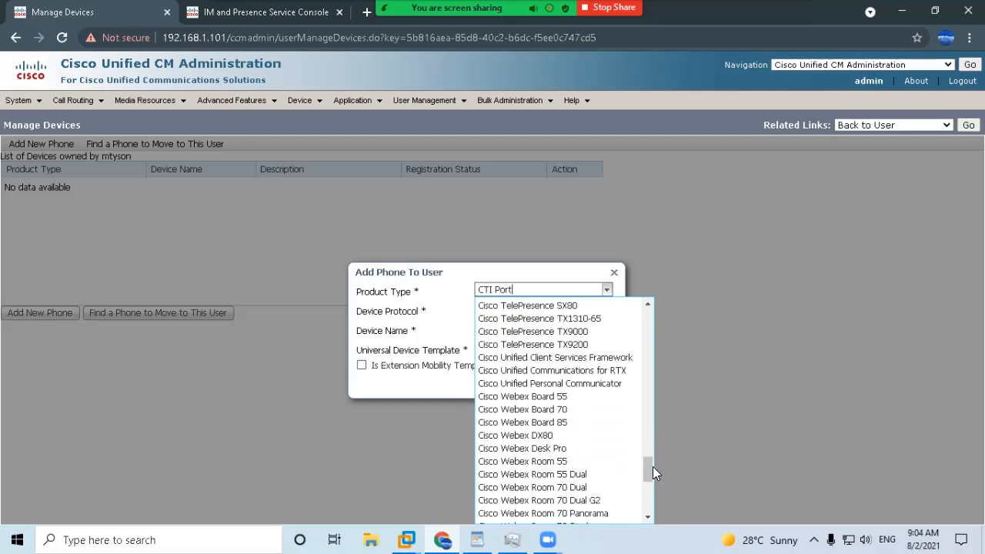
pyautogui.click(558, 359)
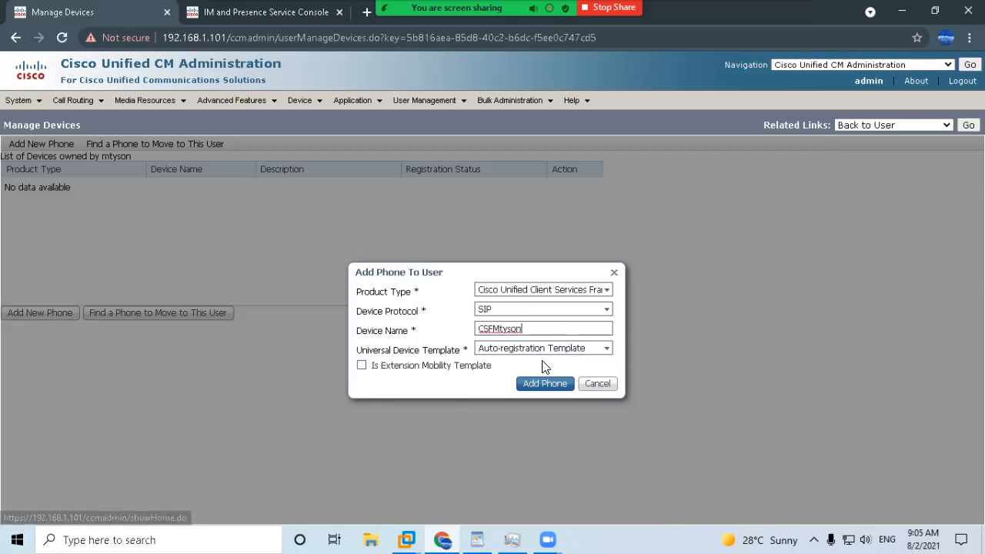
pyautogui.click(505, 347)
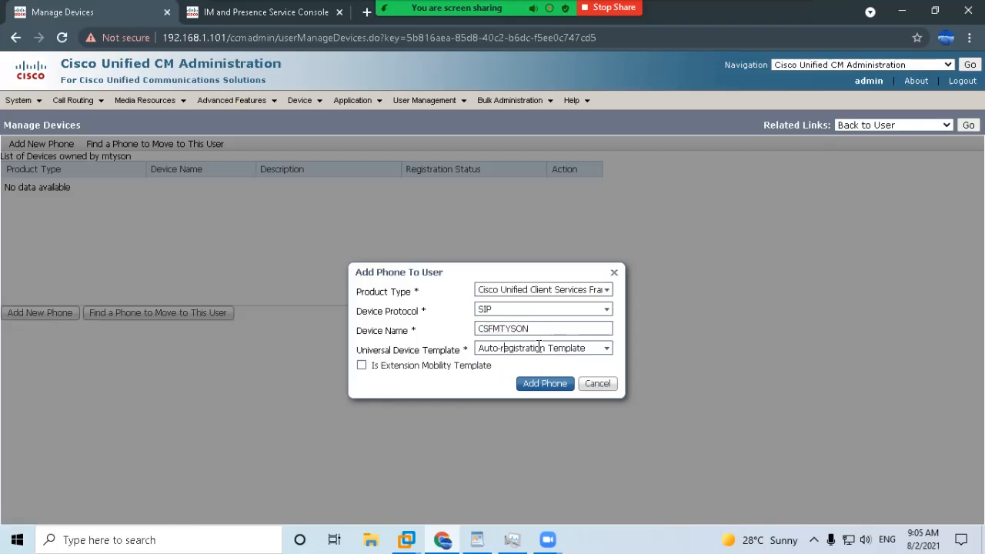
pyautogui.click(604, 348)
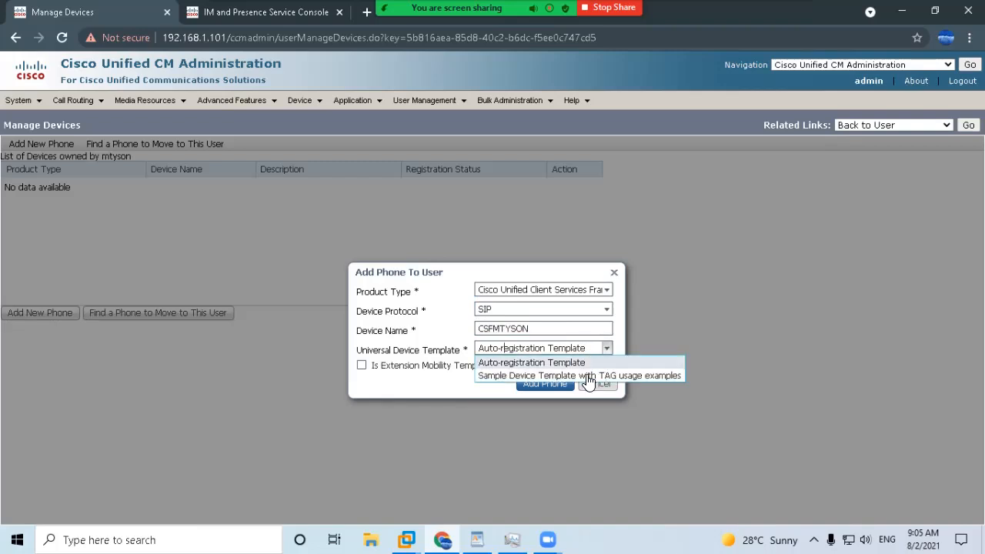
pyautogui.click(583, 375)
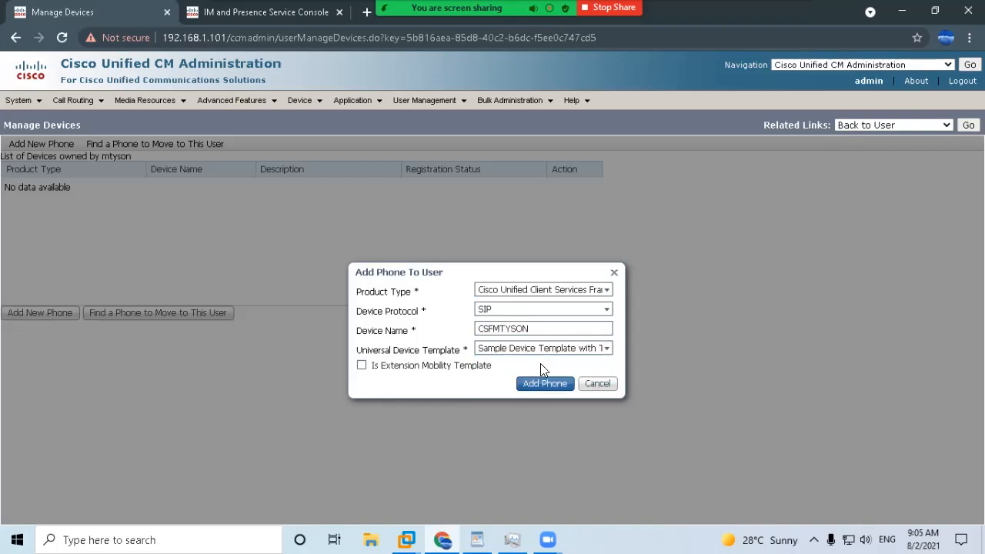
pyautogui.click(539, 387)
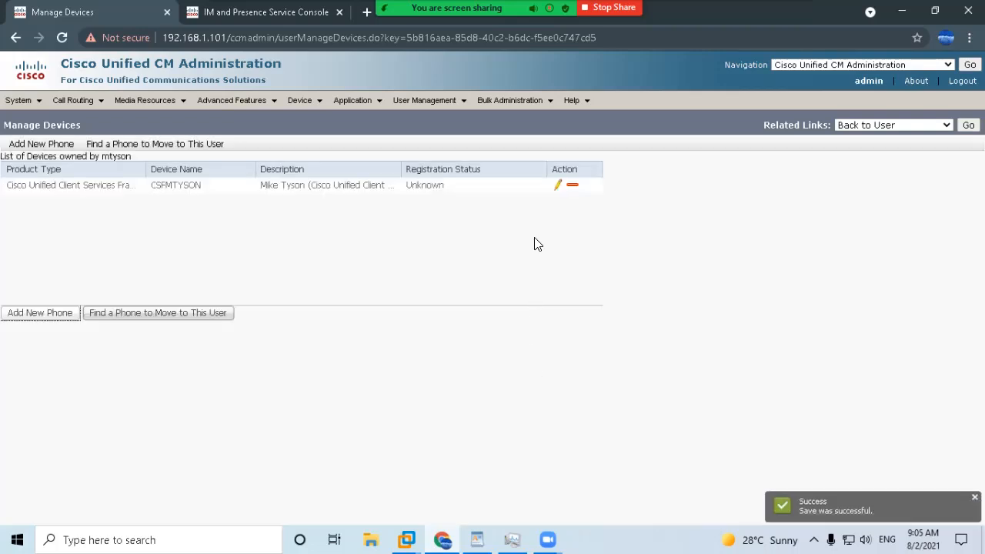
# Open the CSF device's configuration and check its product type and device name.
pyautogui.click(556, 186)
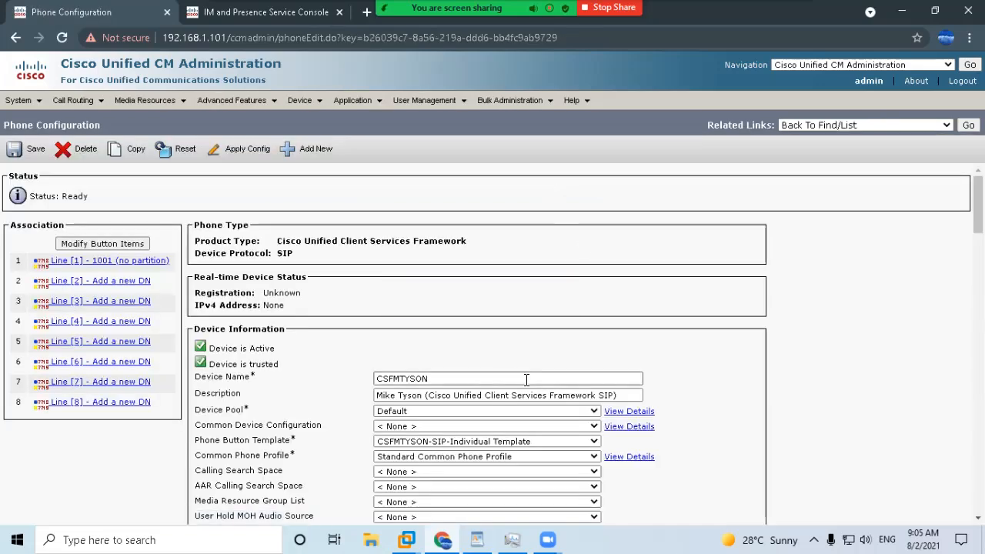
pyautogui.scroll(-3, 526, 379)
pyautogui.scroll(3, 526, 384)
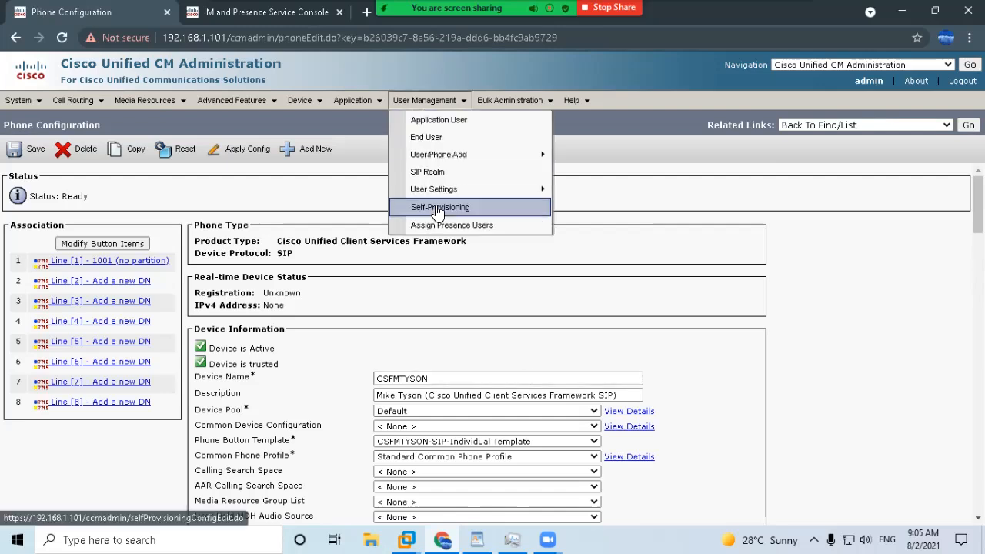
pyautogui.moveTo(437, 190)
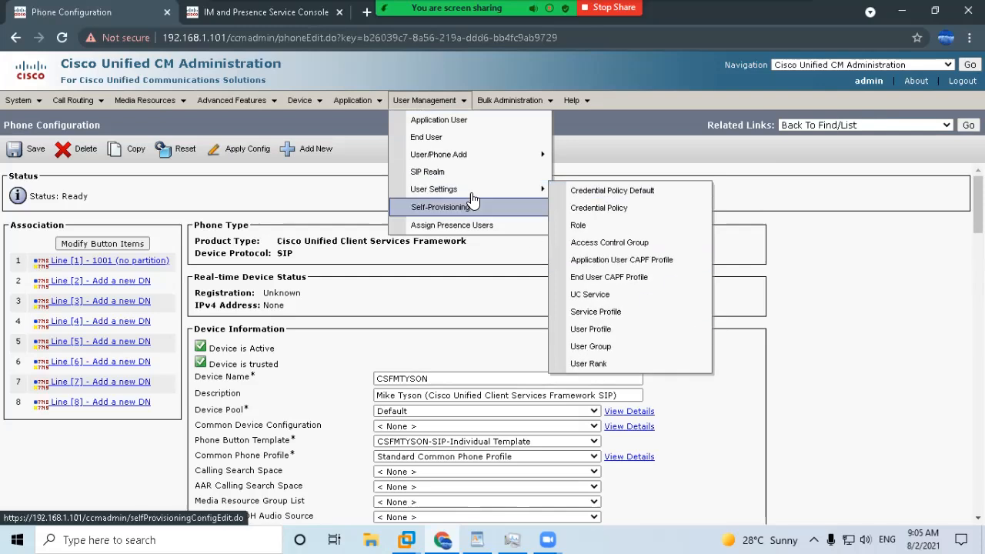
pyautogui.moveTo(462, 155)
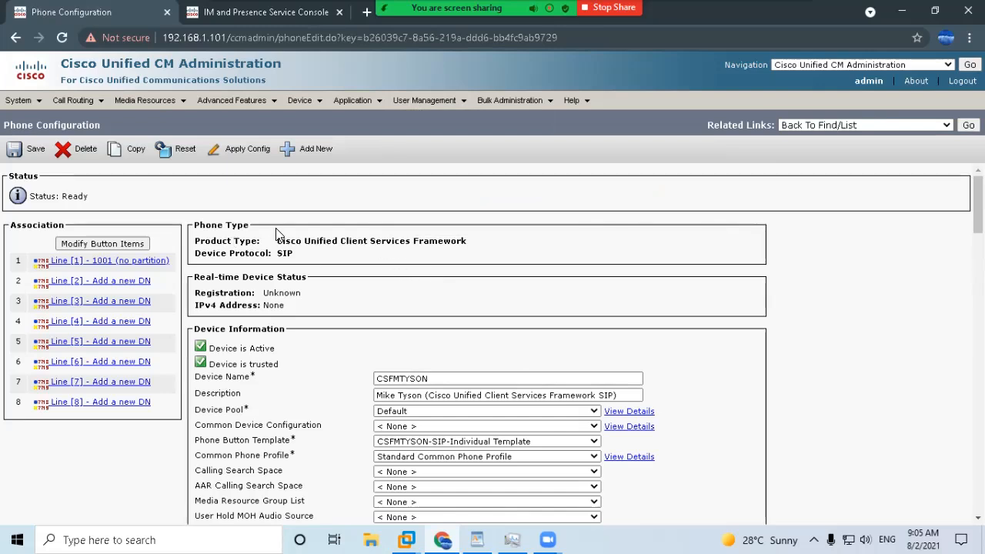
pyautogui.moveTo(283, 237); pyautogui.dragTo(514, 252)
pyautogui.click(536, 314)
pyautogui.moveTo(487, 382); pyautogui.dragTo(385, 385)
pyautogui.click(631, 312)
# Review the rest of the phone settings and open line 1001's configuration.
pyautogui.scroll(-4, 631, 312)
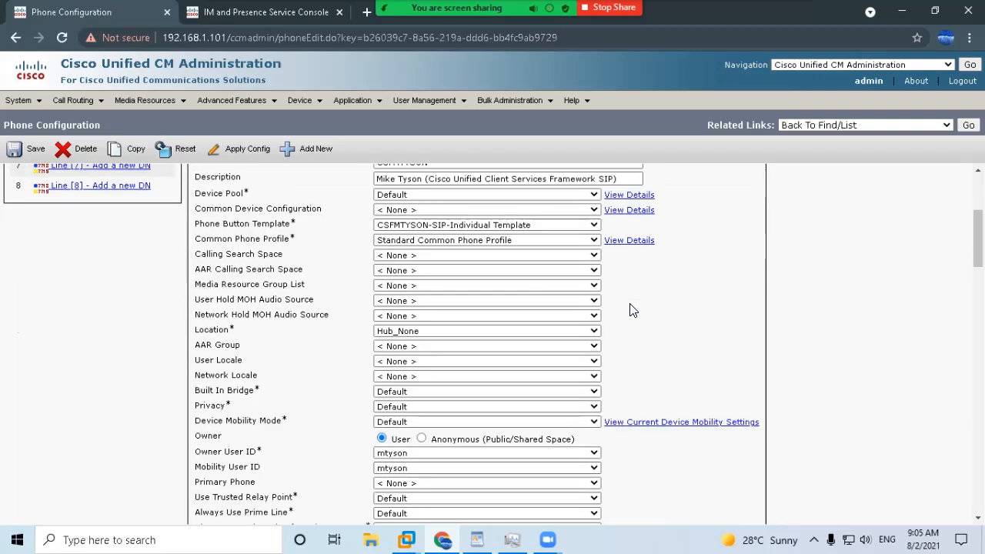
pyautogui.scroll(-1, 548, 388)
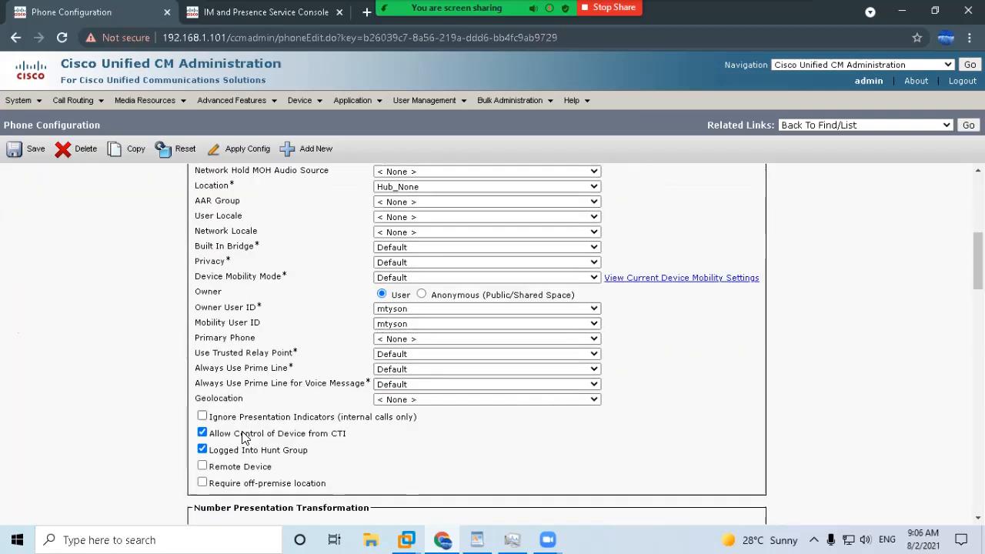
pyautogui.scroll(-1, 247, 439)
pyautogui.scroll(-2, 364, 369)
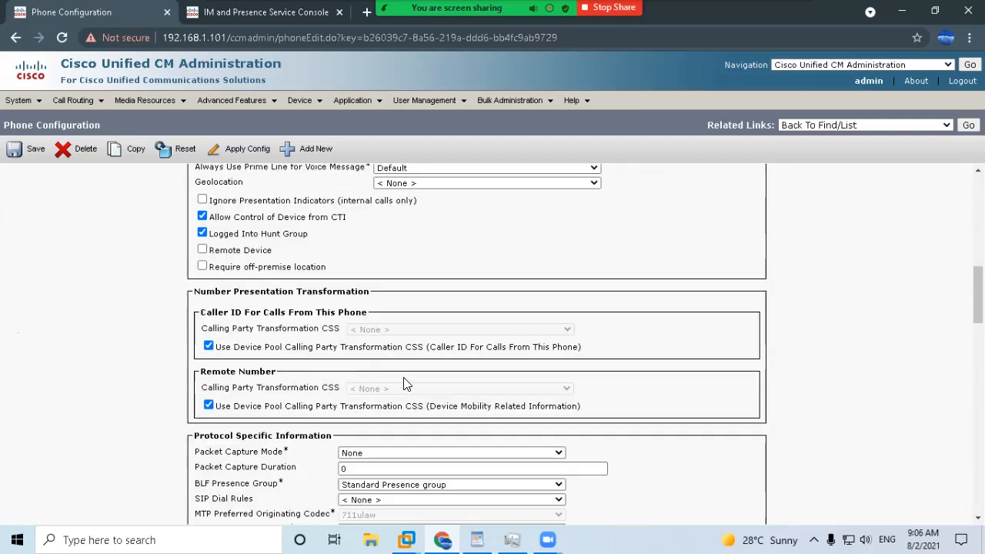
pyautogui.scroll(-4, 365, 294)
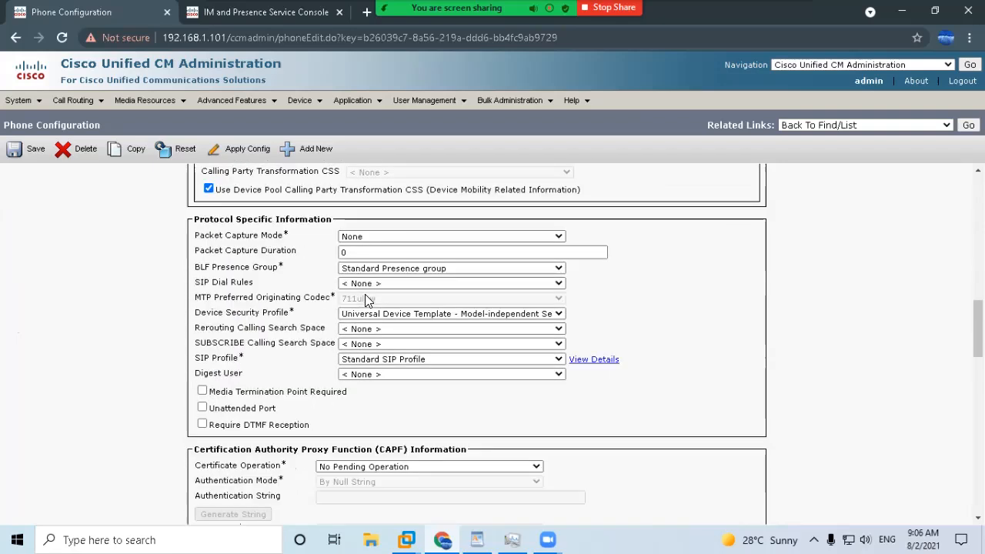
pyautogui.scroll(-1, 346, 316)
pyautogui.scroll(-7, 336, 326)
pyautogui.scroll(2, 330, 323)
pyautogui.scroll(-2, 462, 370)
pyautogui.scroll(-8, 498, 406)
pyautogui.scroll(20, 193, 361)
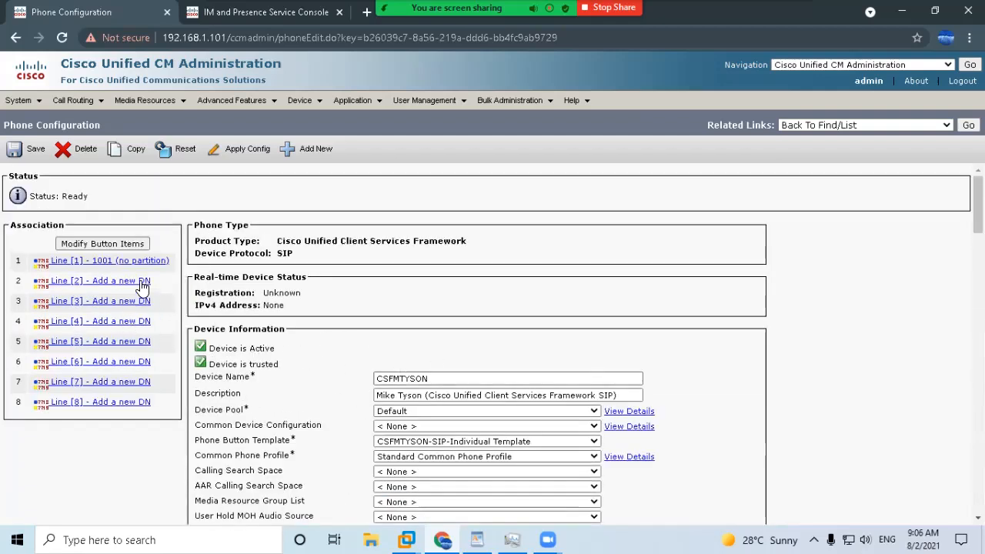
pyautogui.click(123, 261)
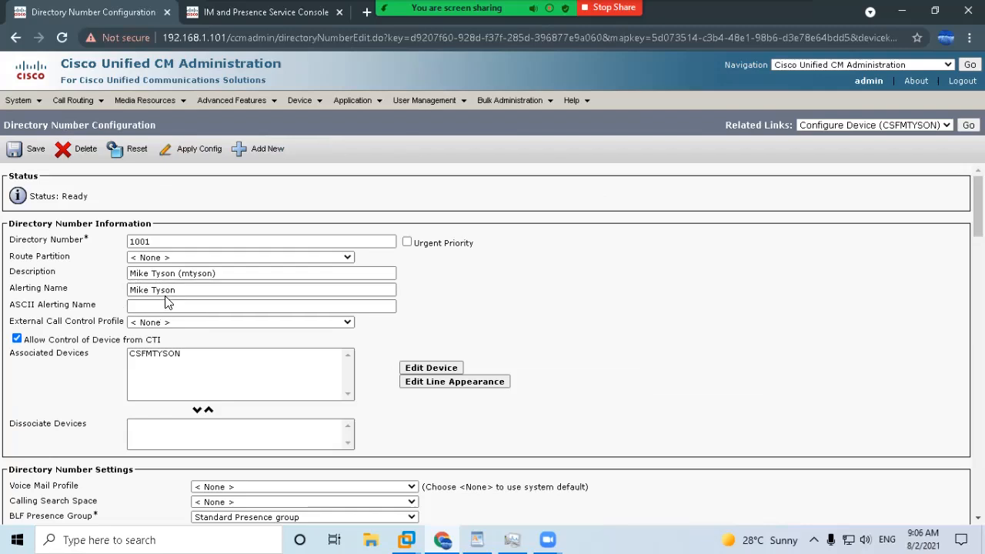
# Append 1001 to the Alerting Name and copy it into ASCII Alerting Name.
pyautogui.click(190, 290)
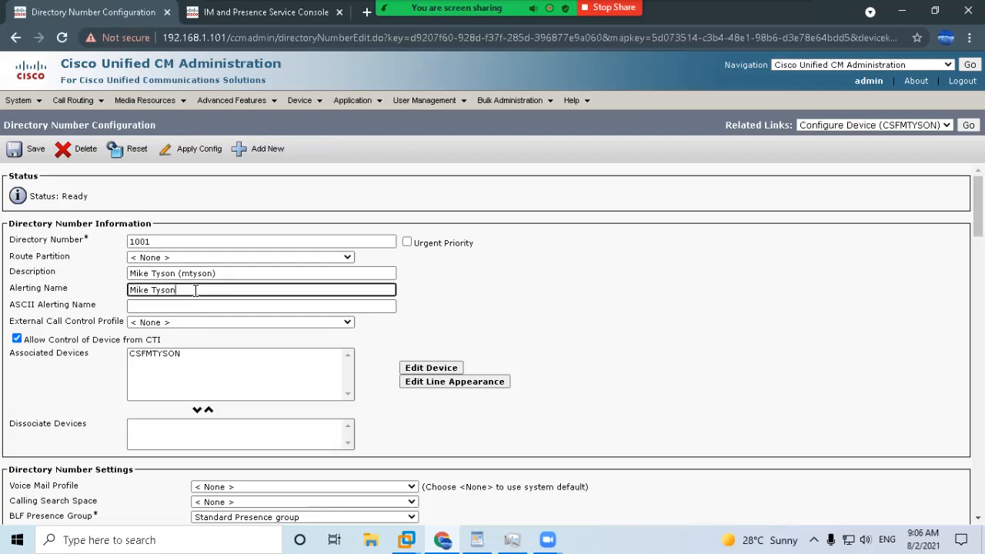
pyautogui.moveTo(202, 291); pyautogui.dragTo(108, 310)
pyautogui.press('Tab')
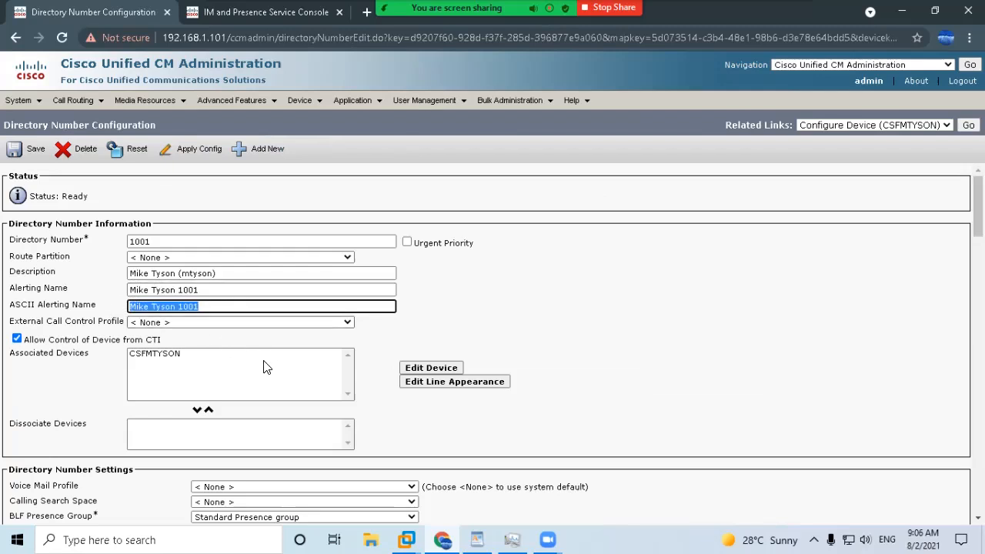
pyautogui.scroll(-10, 249, 362)
pyautogui.scroll(2, 248, 363)
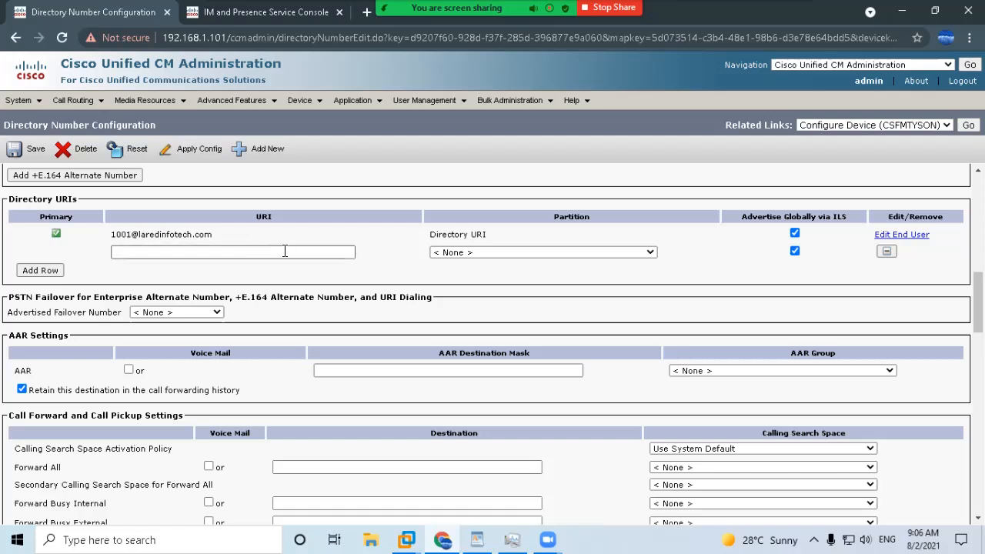
pyautogui.scroll(-3, 307, 290)
pyautogui.scroll(-15, 308, 291)
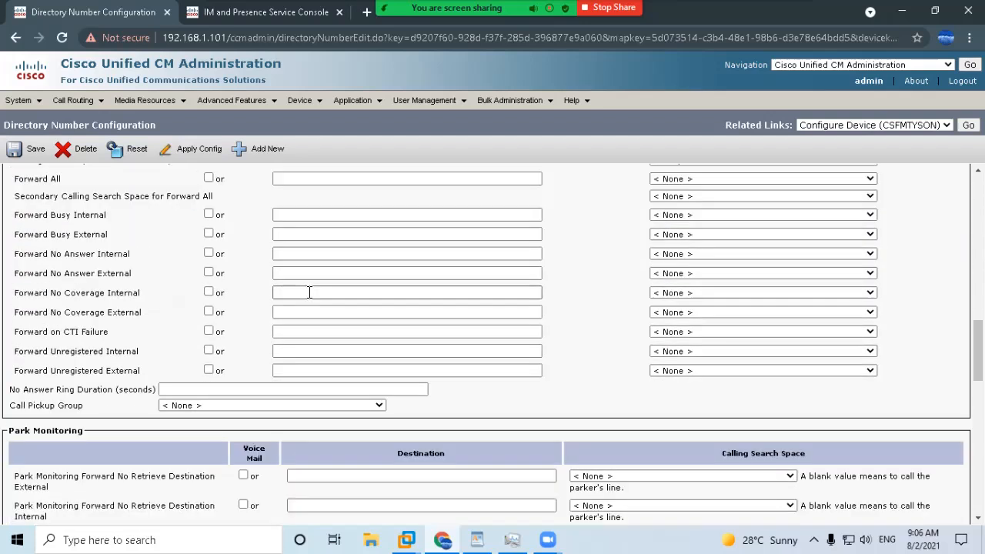
pyautogui.scroll(-2, 308, 296)
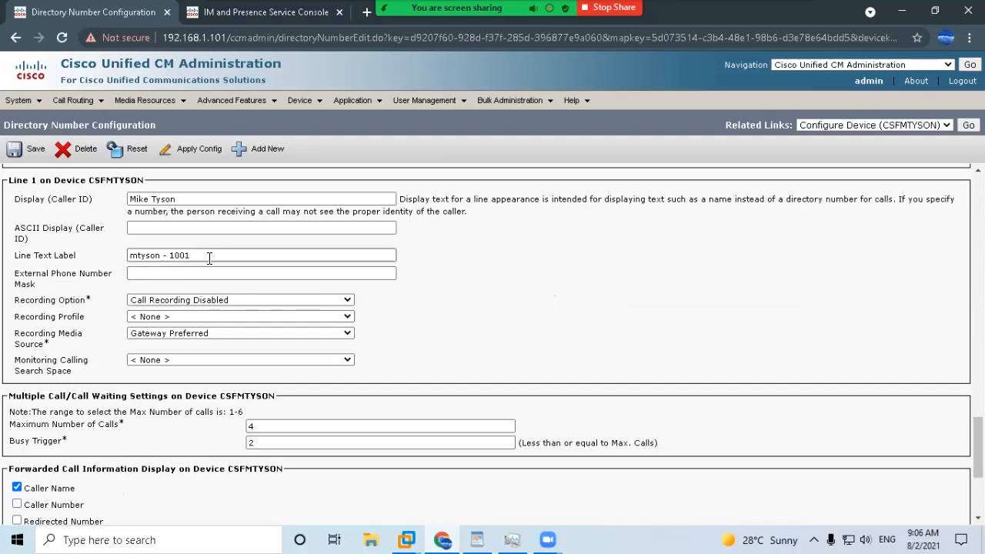
# Paste the same name and 1001 into ASCII Display (Caller ID) and save the line.
pyautogui.click(149, 227)
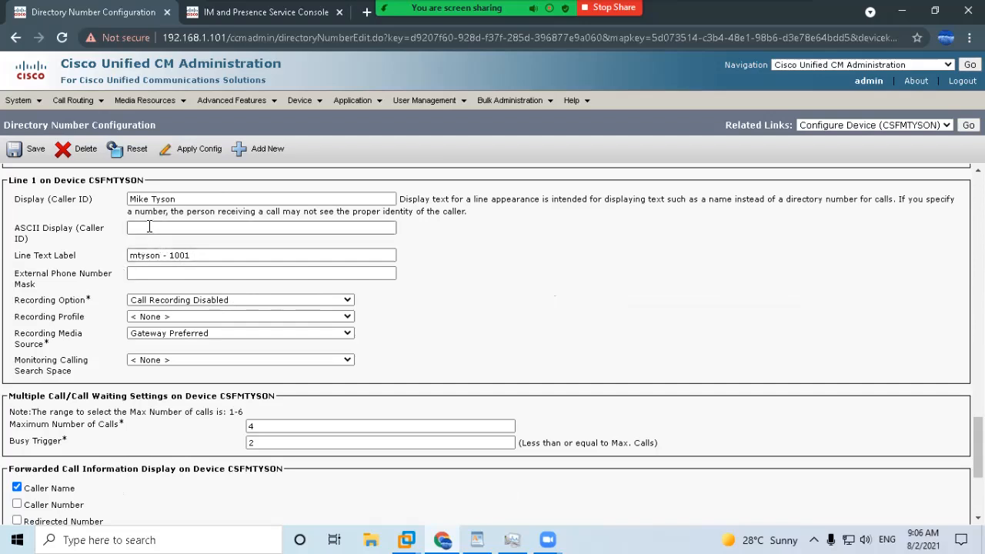
pyautogui.write('Mike Tyson 1001')
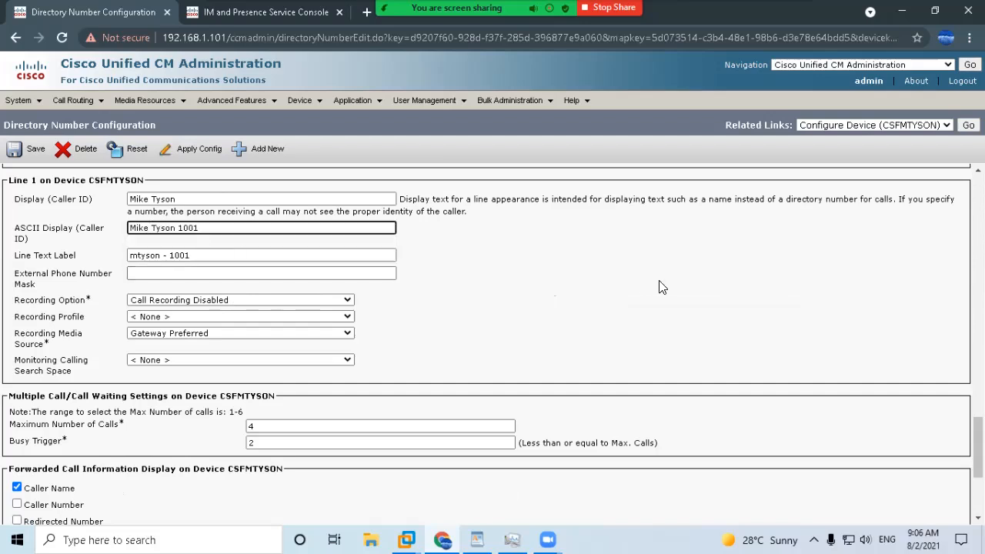
pyautogui.scroll(-4, 418, 378)
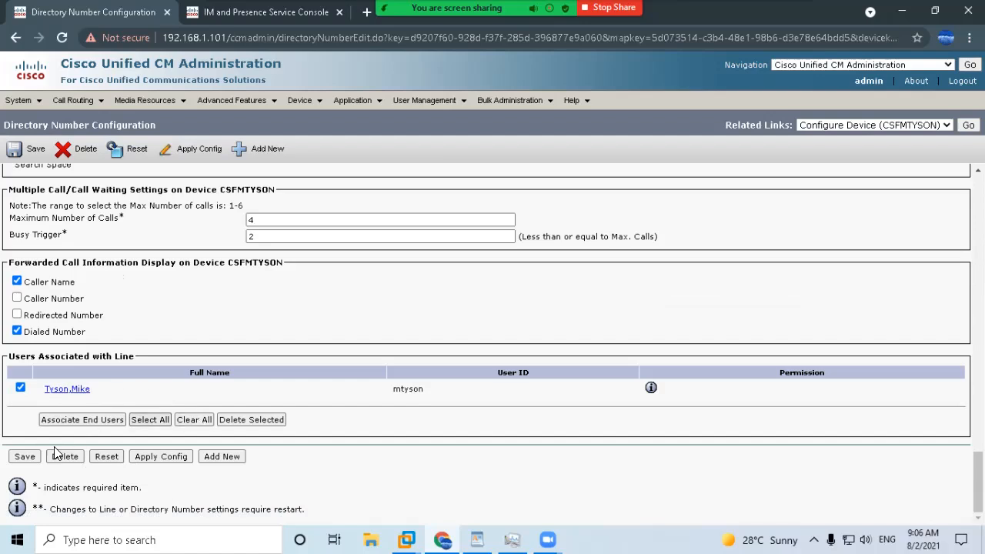
pyautogui.click(23, 459)
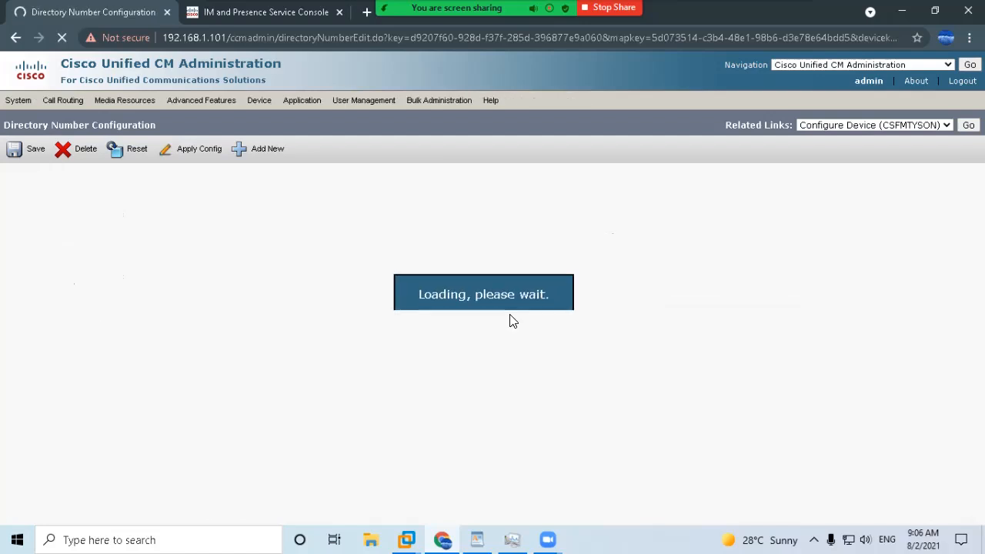
pyautogui.scroll(-20, 373, 343)
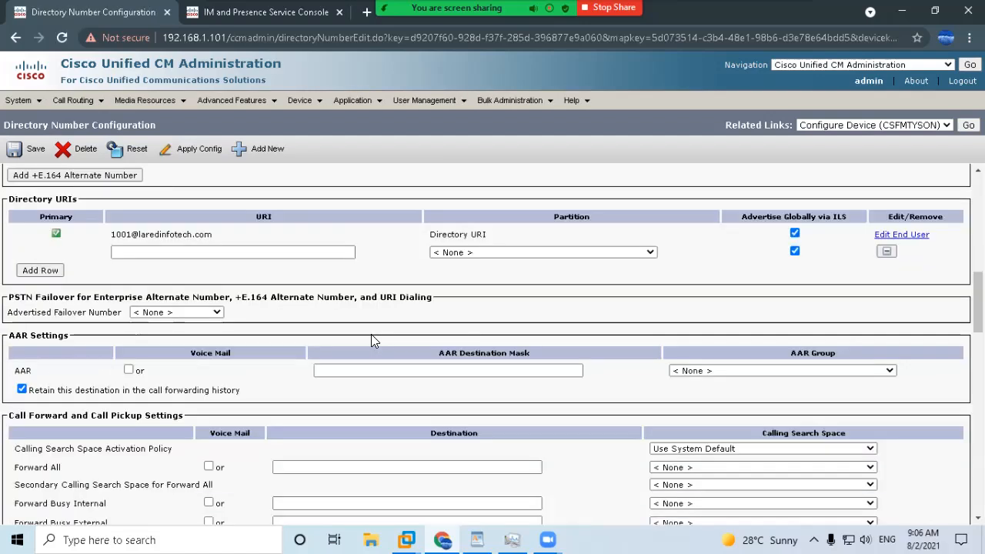
pyautogui.scroll(8, 378, 350)
pyautogui.scroll(8, 380, 360)
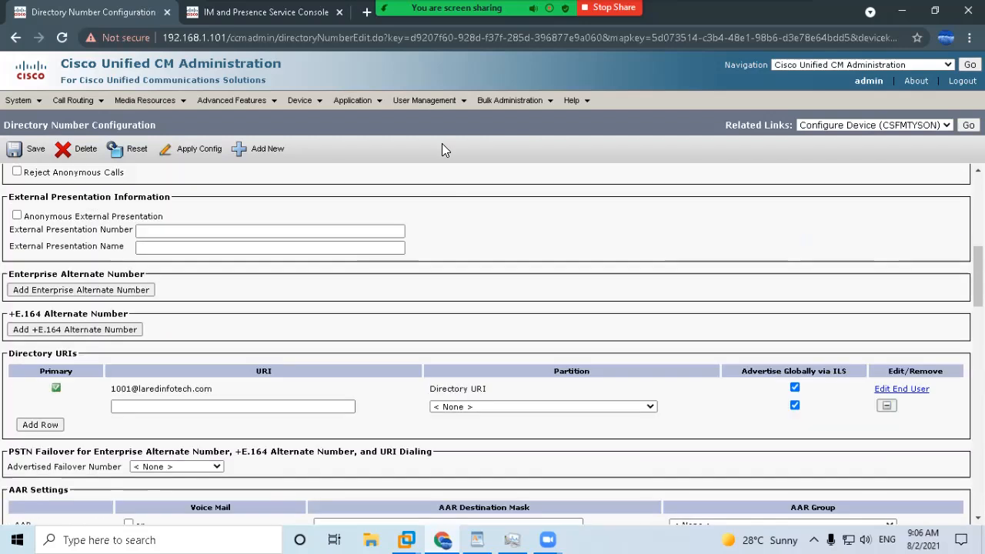
# Open the user's End User Configuration and enter 1001 as Telephone Number.
pyautogui.moveTo(424, 100)
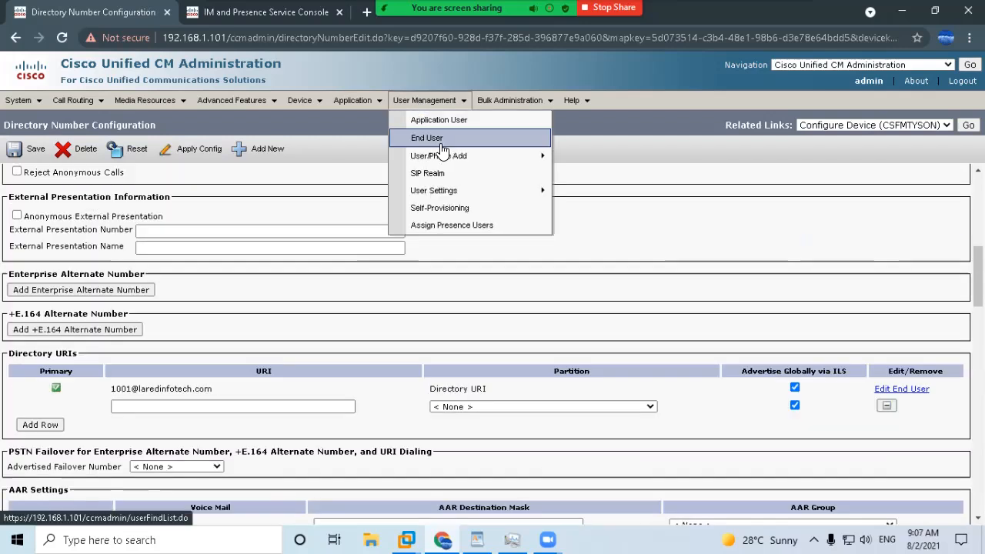
pyautogui.click(440, 142)
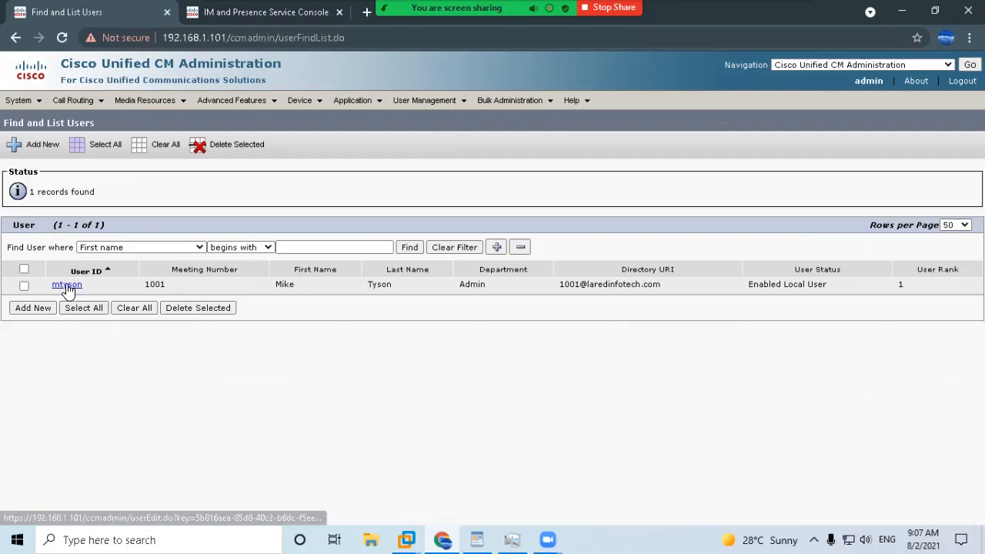
pyautogui.moveTo(436, 102)
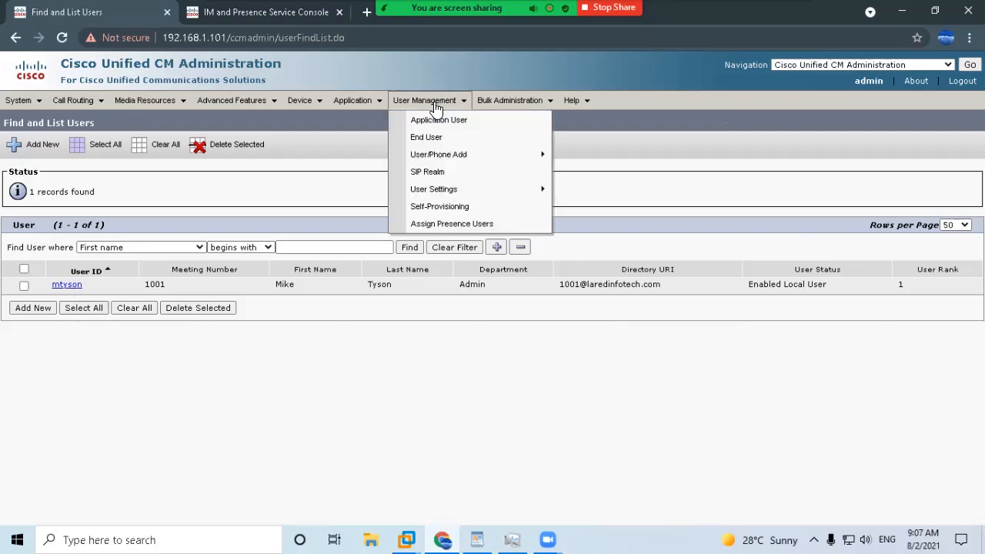
pyautogui.click(67, 285)
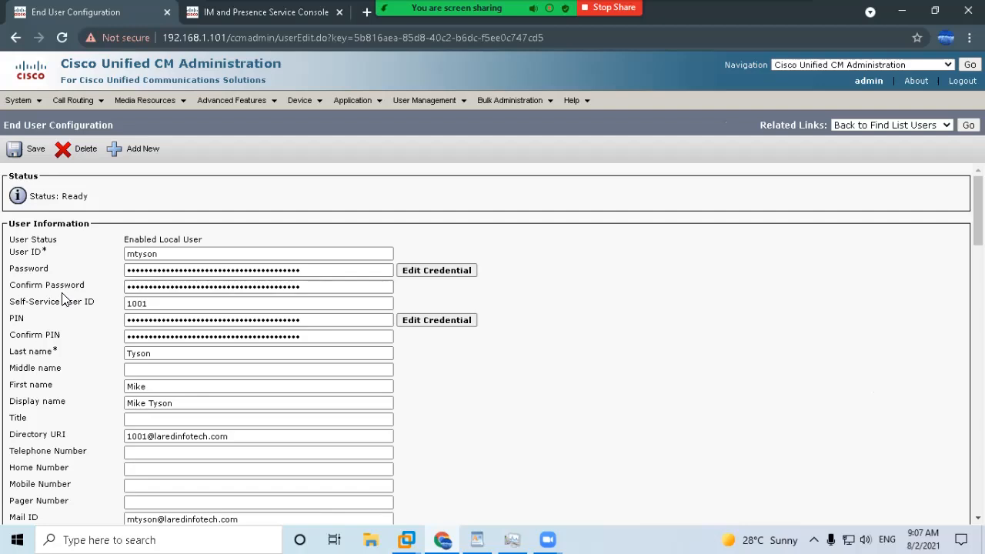
pyautogui.scroll(-2, 63, 297)
pyautogui.click(140, 308)
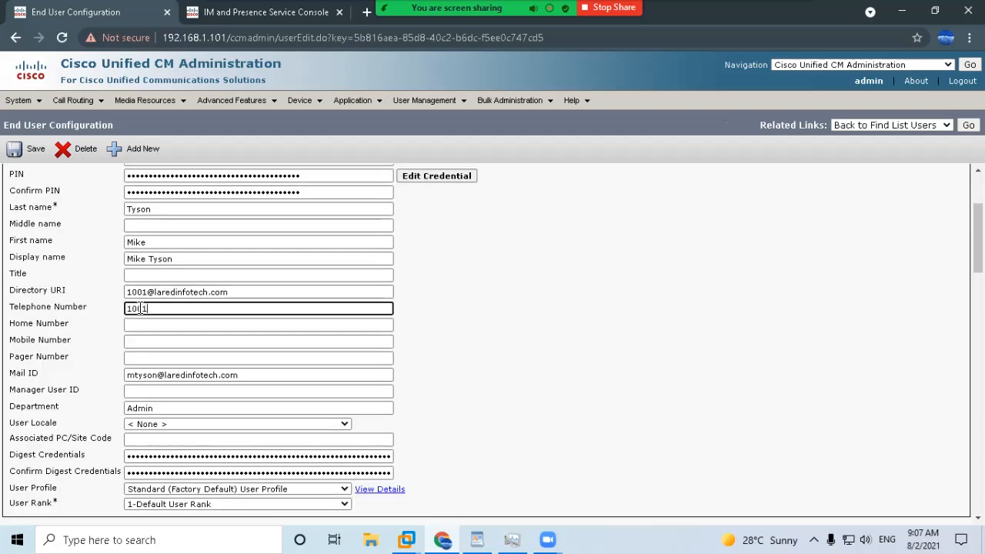
pyautogui.click(530, 316)
pyautogui.scroll(-2, 548, 318)
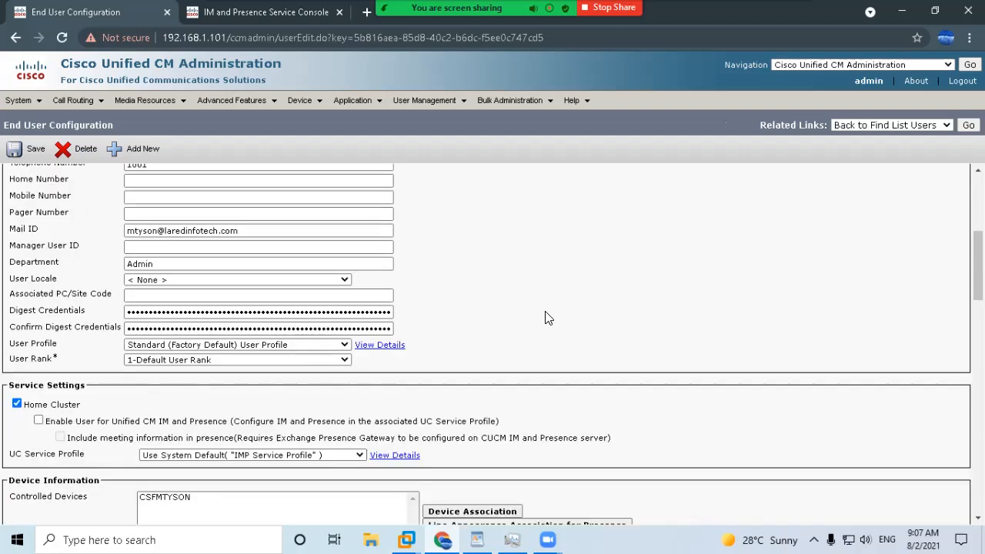
pyautogui.scroll(-1, 548, 318)
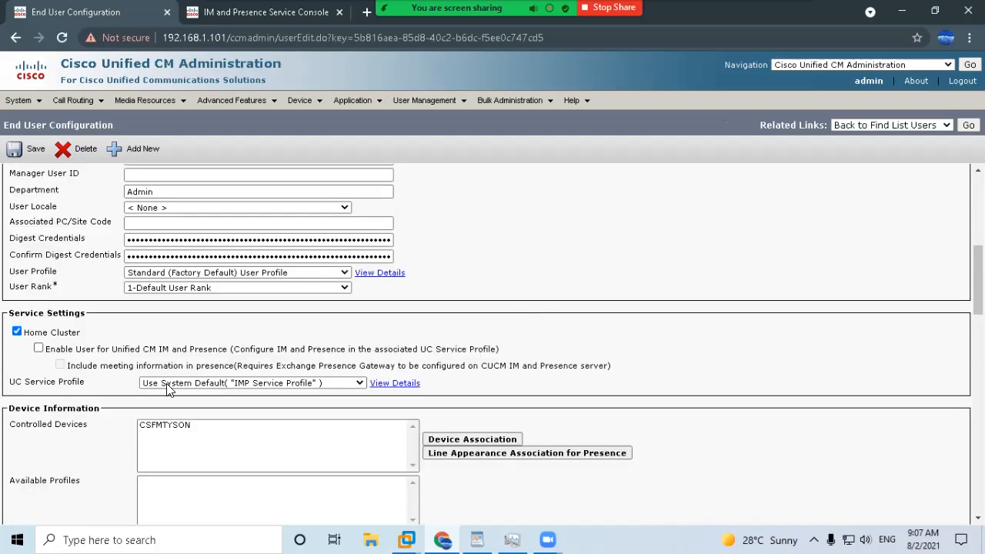
# Enable IM and Presence with meeting information in presence, using IMP Service Profile.
pyautogui.click(38, 349)
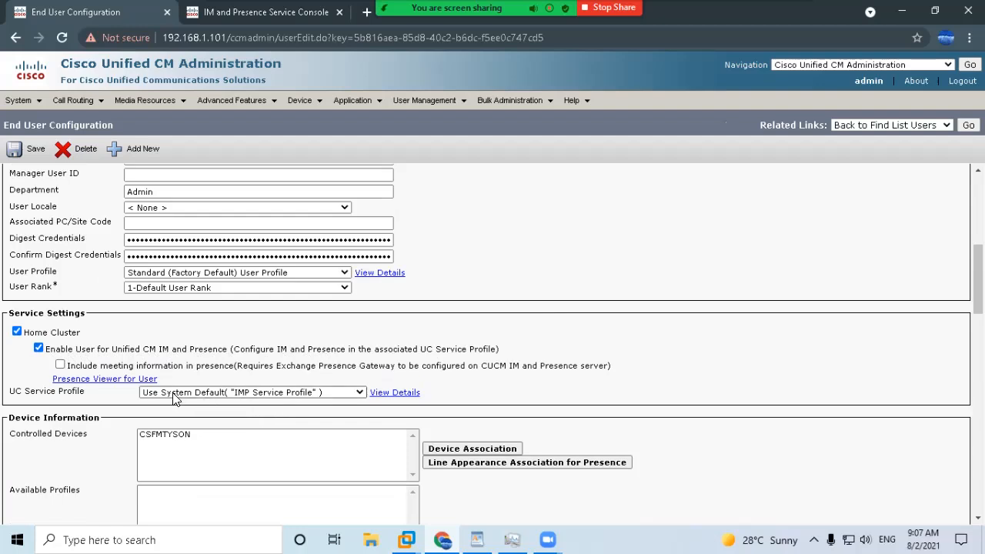
pyautogui.click(60, 364)
pyautogui.click(197, 393)
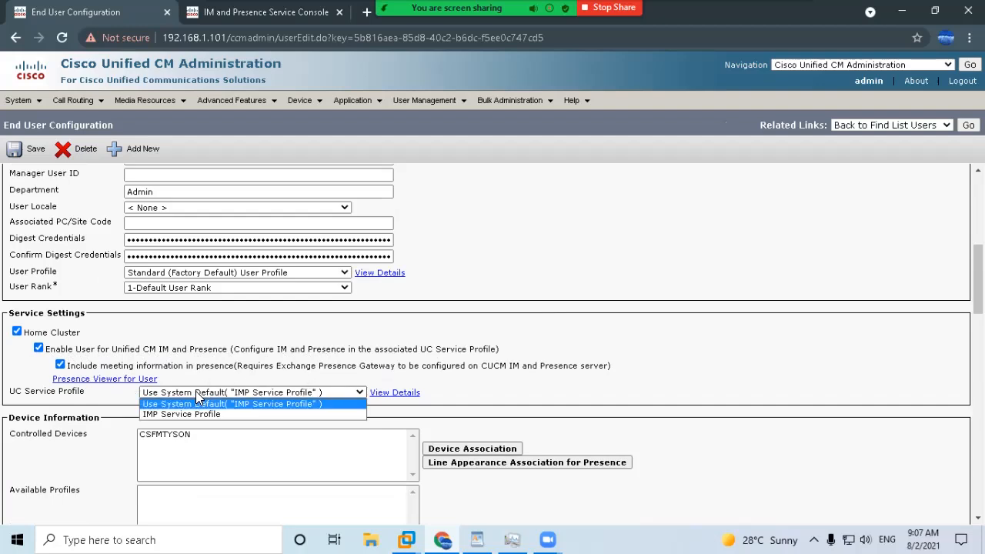
pyautogui.click(191, 413)
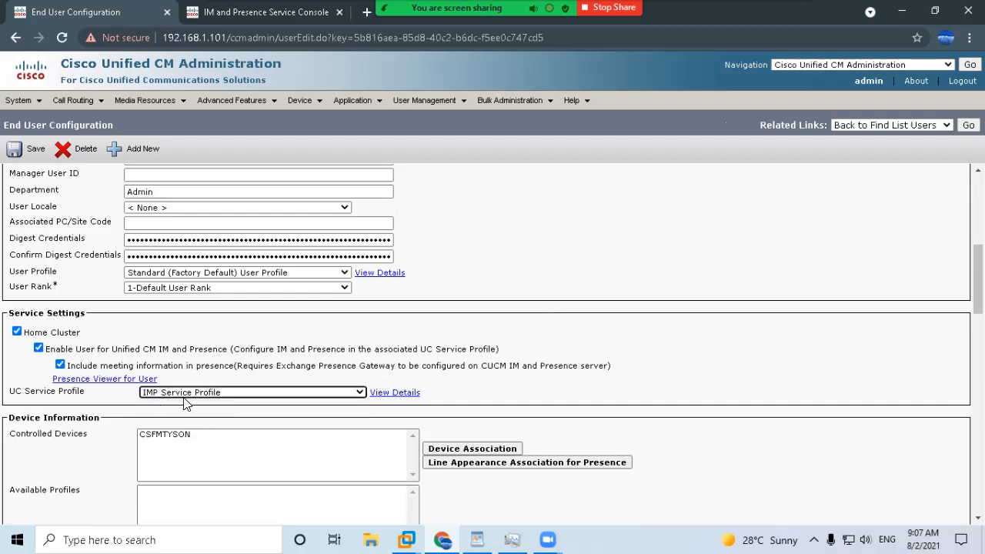
pyautogui.click(225, 396)
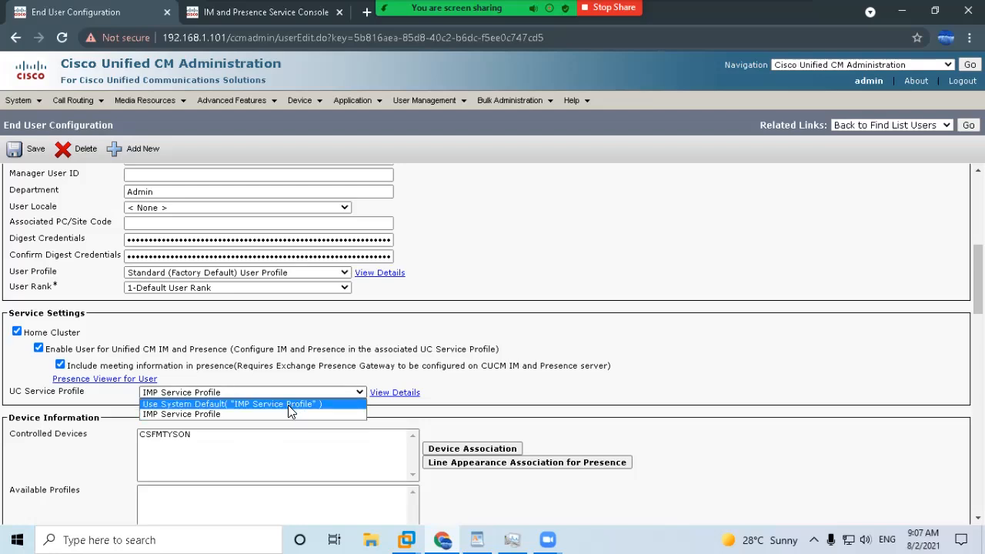
pyautogui.click(242, 416)
pyautogui.scroll(-2, 612, 388)
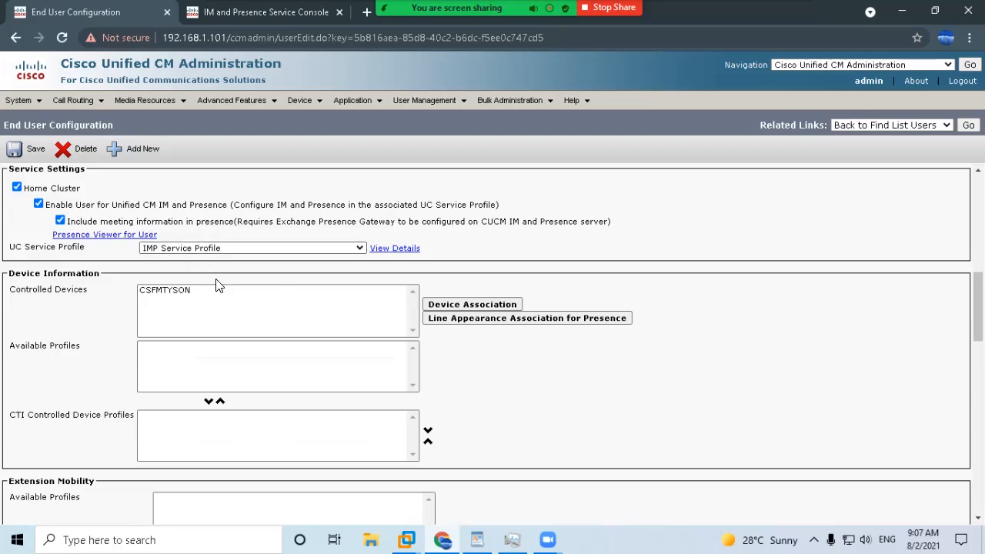
# Select CSFMTYSON as the end user's controlled device.
pyautogui.scroll(-1, 334, 331)
pyautogui.scroll(-1, 334, 331)
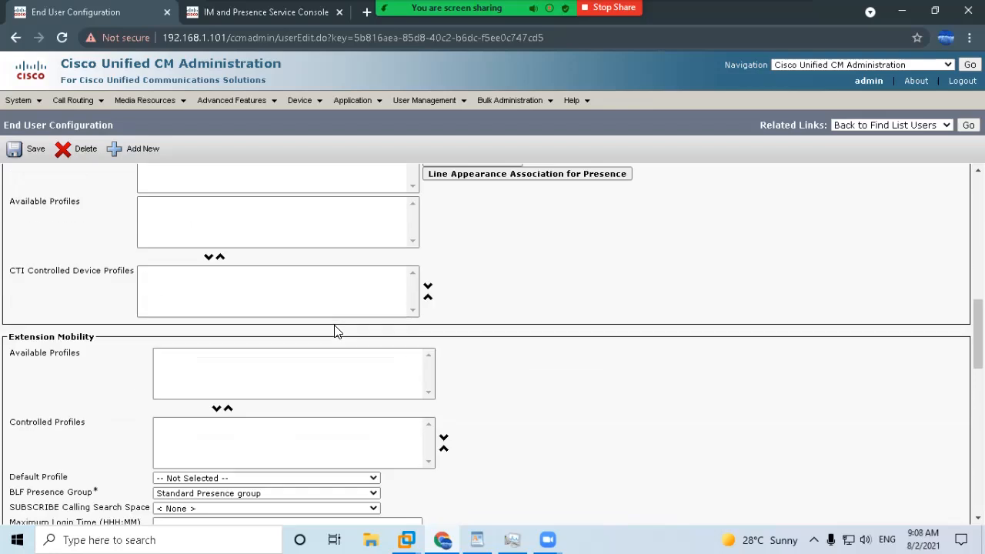
pyautogui.scroll(1, 334, 330)
pyautogui.click(170, 220)
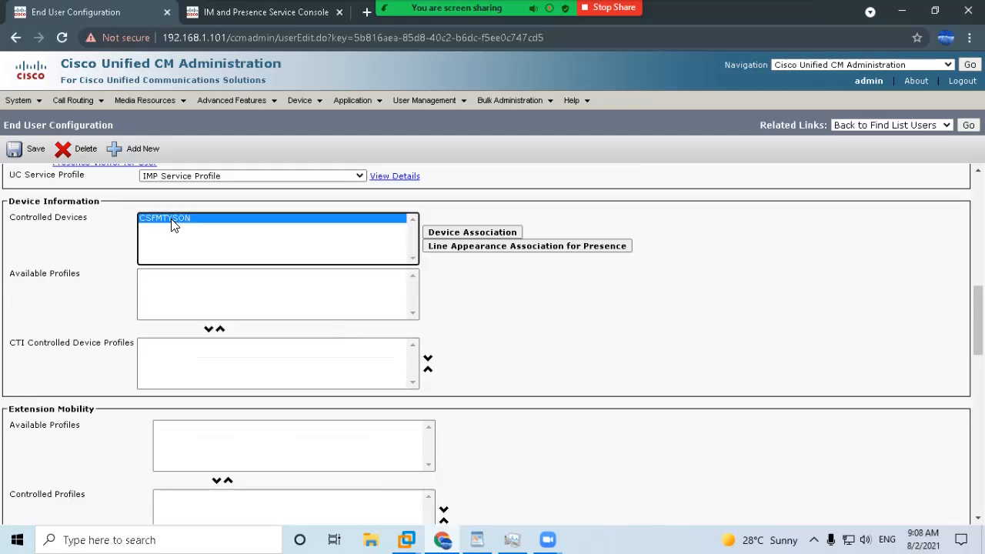
# Enable Allow Control of Device from CTI and save the end user.
pyautogui.scroll(-1, 246, 297)
pyautogui.scroll(-2, 246, 298)
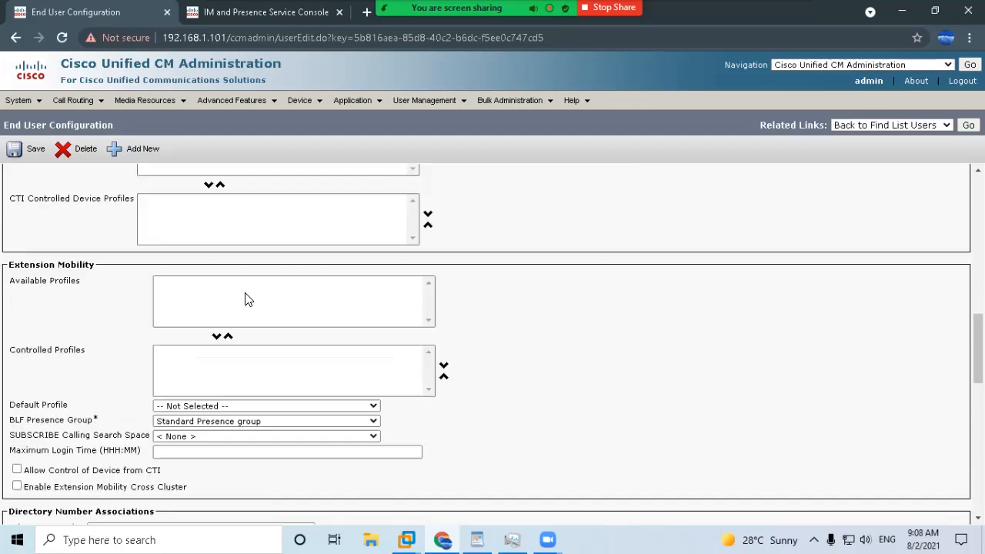
pyautogui.click(17, 397)
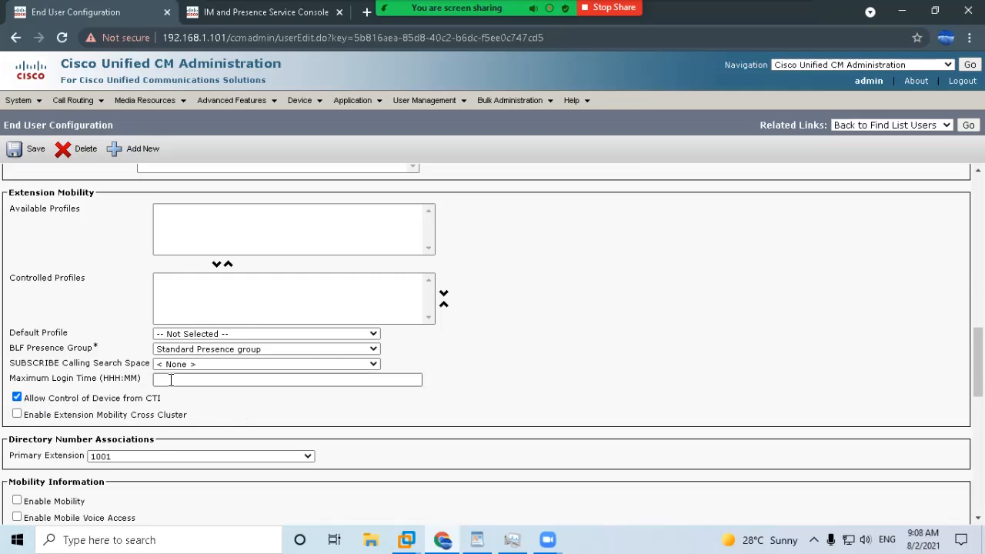
pyautogui.scroll(-3, 301, 398)
pyautogui.scroll(-5, 302, 398)
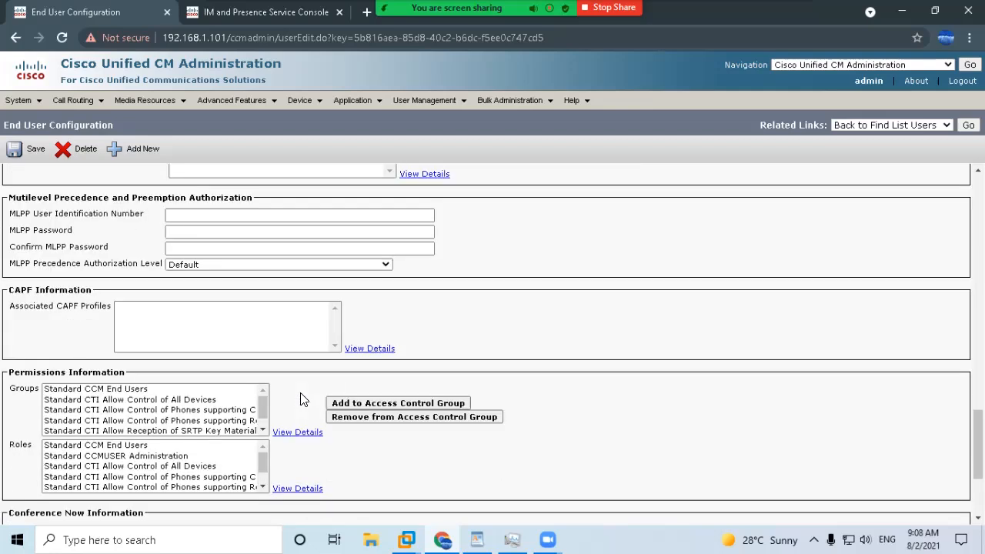
pyautogui.scroll(-1, 236, 393)
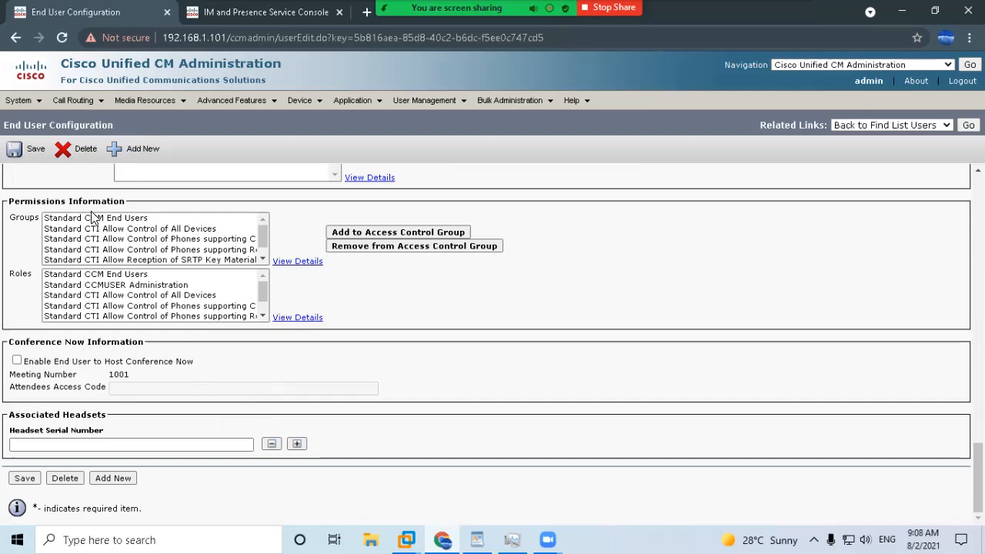
pyautogui.moveTo(265, 237)
pyautogui.mouseDown()
pyautogui.moveTo(265, 251)
pyautogui.moveTo(260, 218)
pyautogui.mouseUp()
pyautogui.click(23, 478)
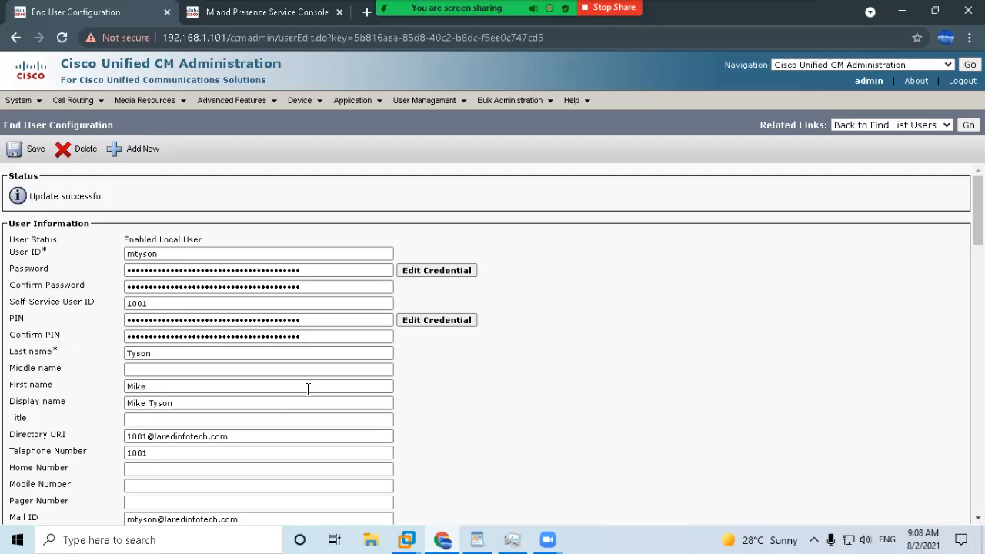
pyautogui.scroll(-8, 307, 389)
pyautogui.click(160, 221)
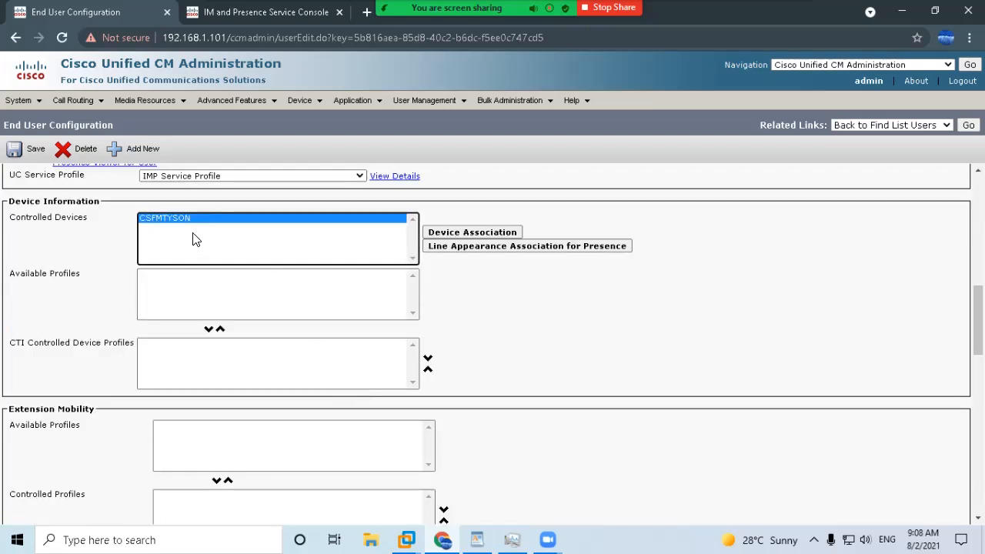
pyautogui.scroll(-1, 203, 246)
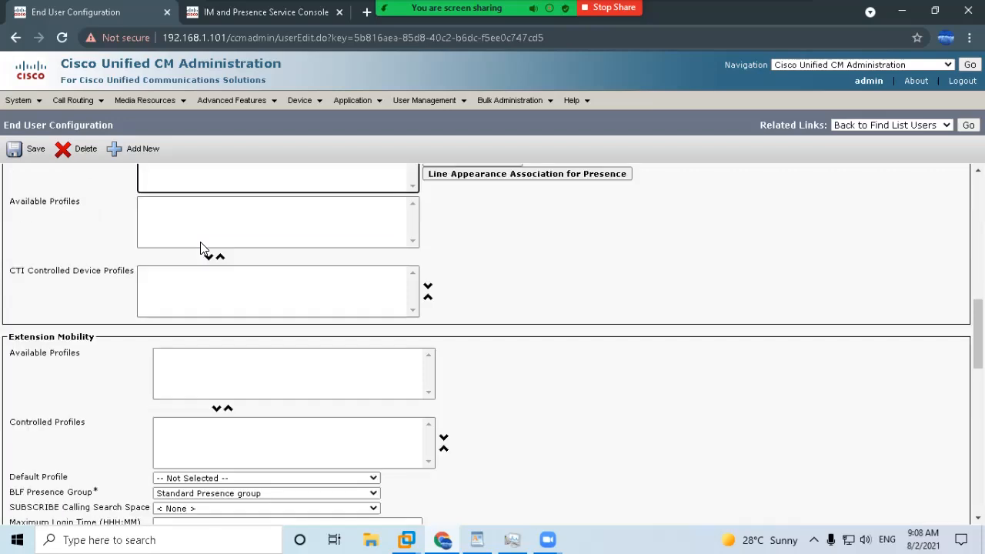
pyautogui.scroll(2, 204, 250)
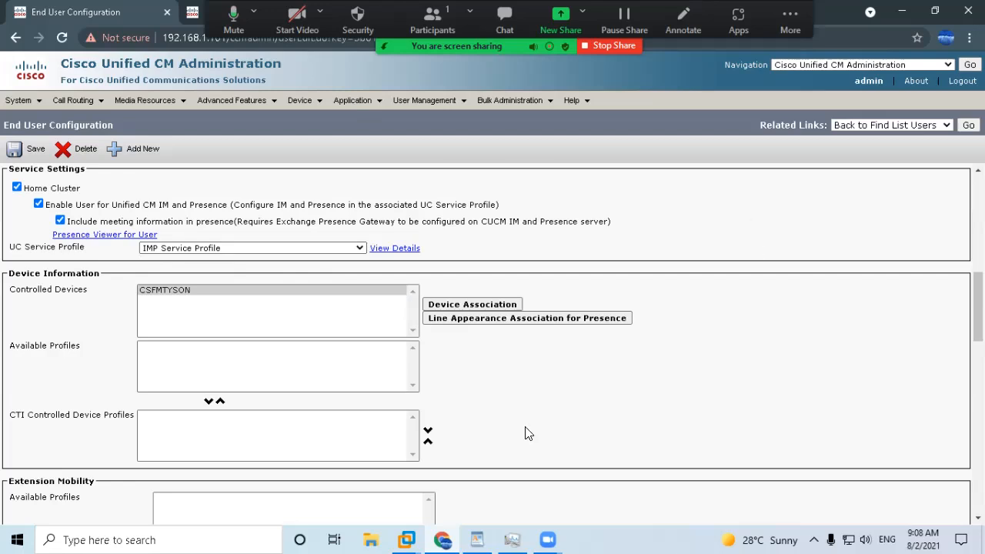
# Bring VMware Workstation forward and send Ctrl+Alt+Del to the User PC 2 machine.
pyautogui.click(406, 540)
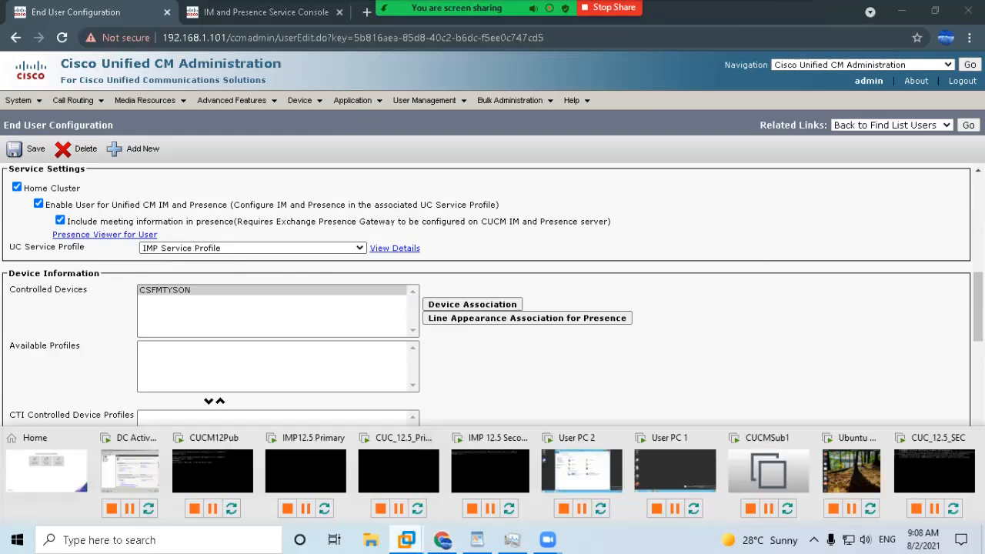
pyautogui.click(593, 479)
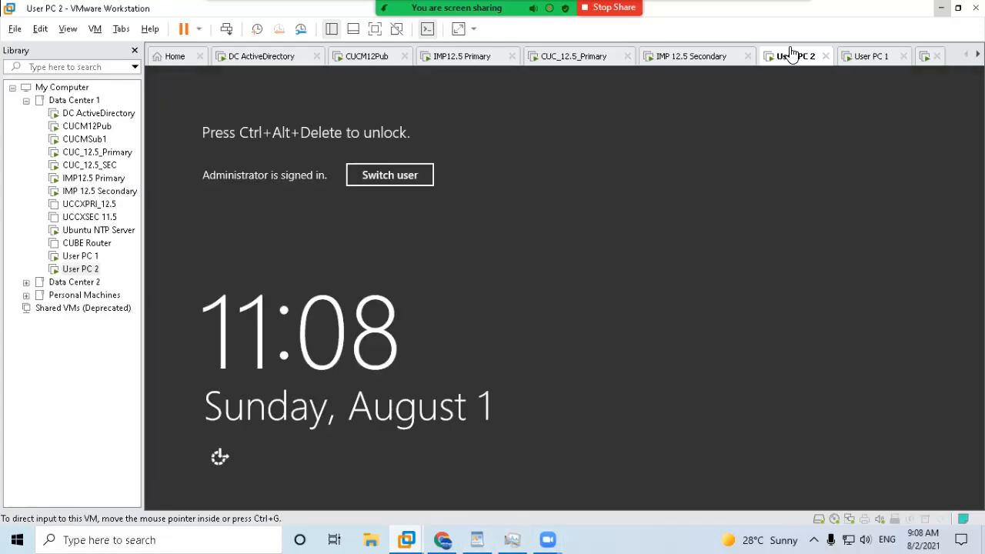
pyautogui.rightClick(790, 53)
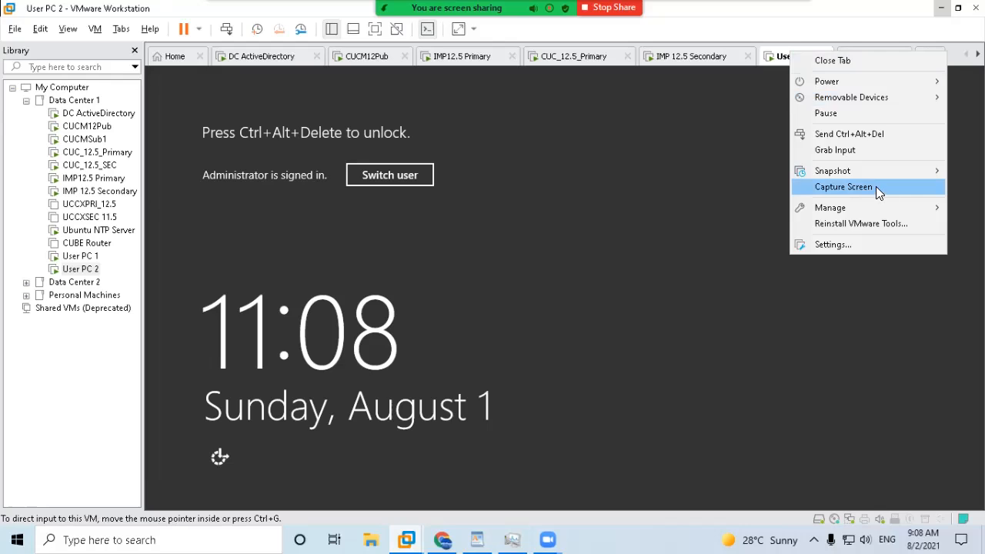
pyautogui.click(849, 133)
# Log in with the account password, close This PC, and show the VM full screen.
pyautogui.write('••••••••')
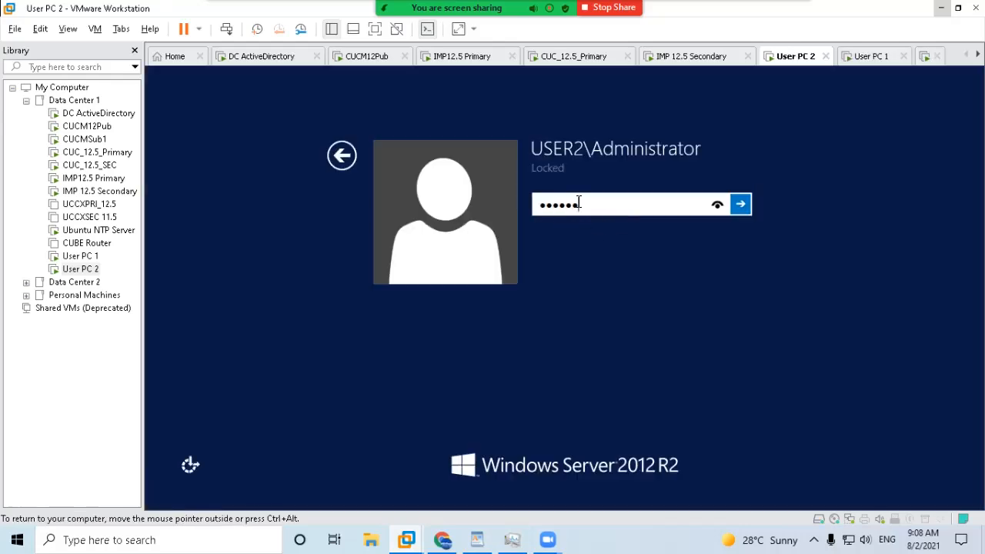
pyautogui.press('Return')
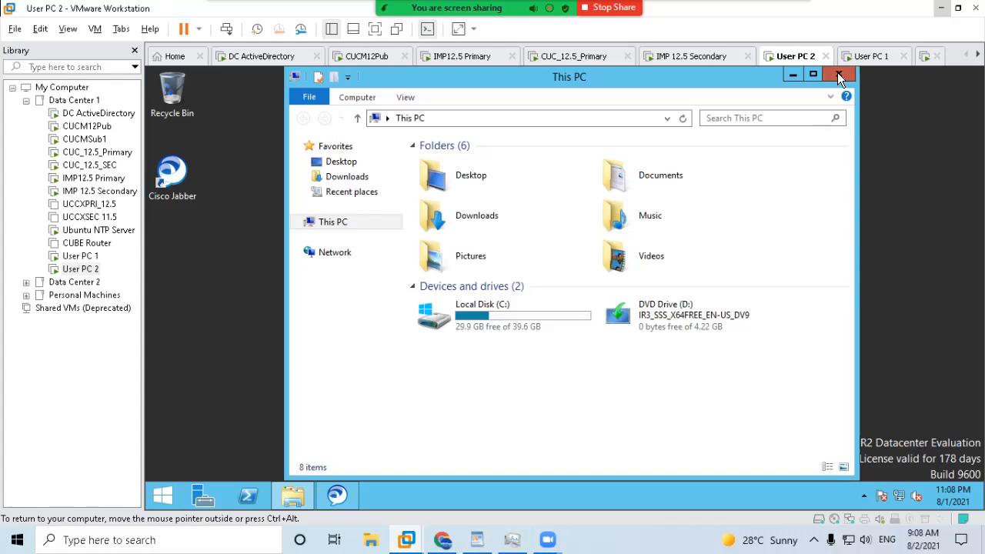
pyautogui.click(837, 73)
pyautogui.click(375, 28)
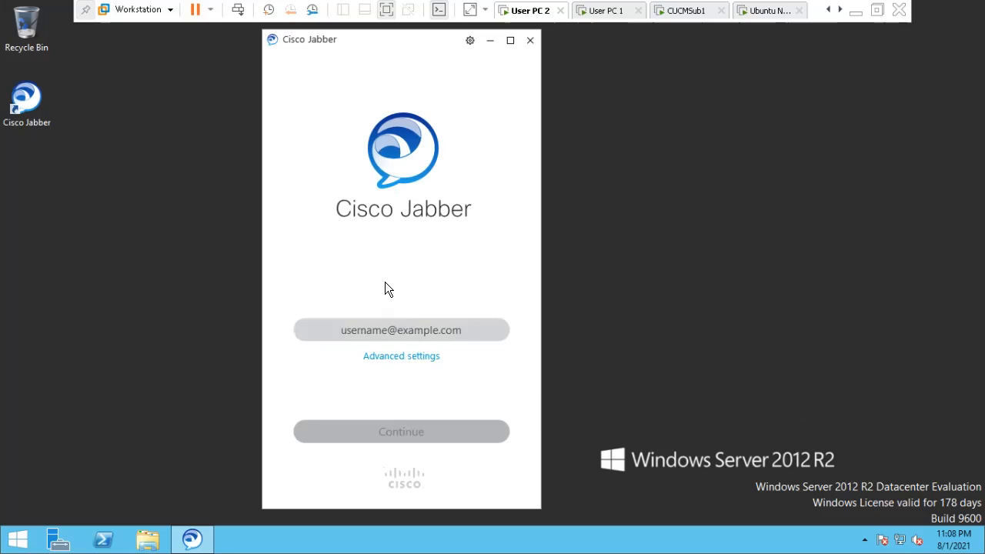
pyautogui.click(382, 333)
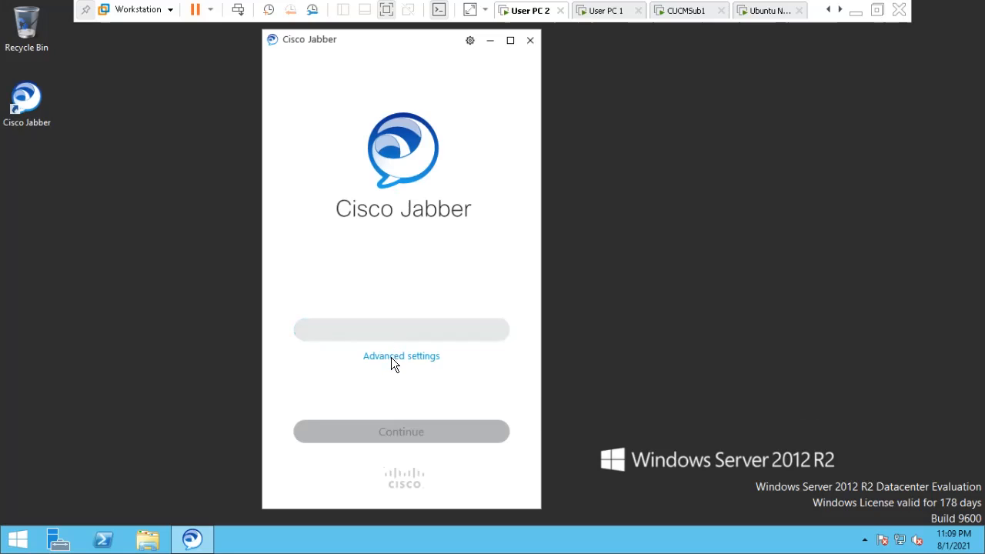
pyautogui.click(391, 357)
pyautogui.click(298, 204)
pyautogui.click(311, 336)
pyautogui.click(387, 355)
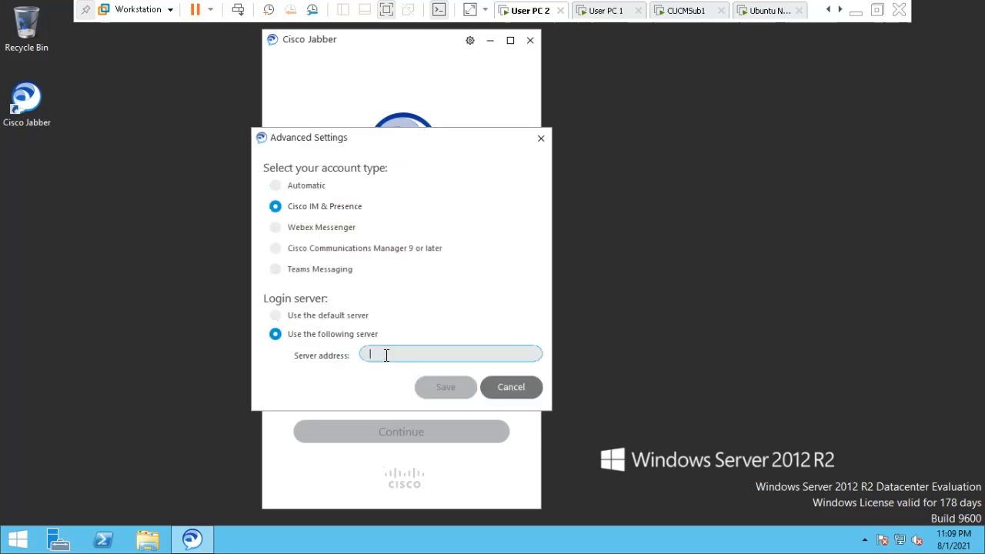
pyautogui.click(511, 387)
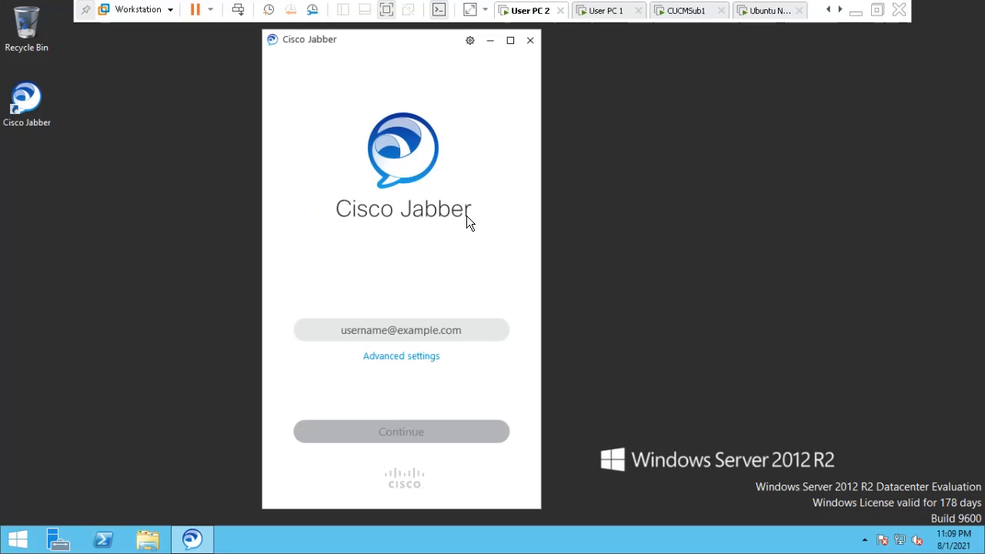
pyautogui.click(384, 357)
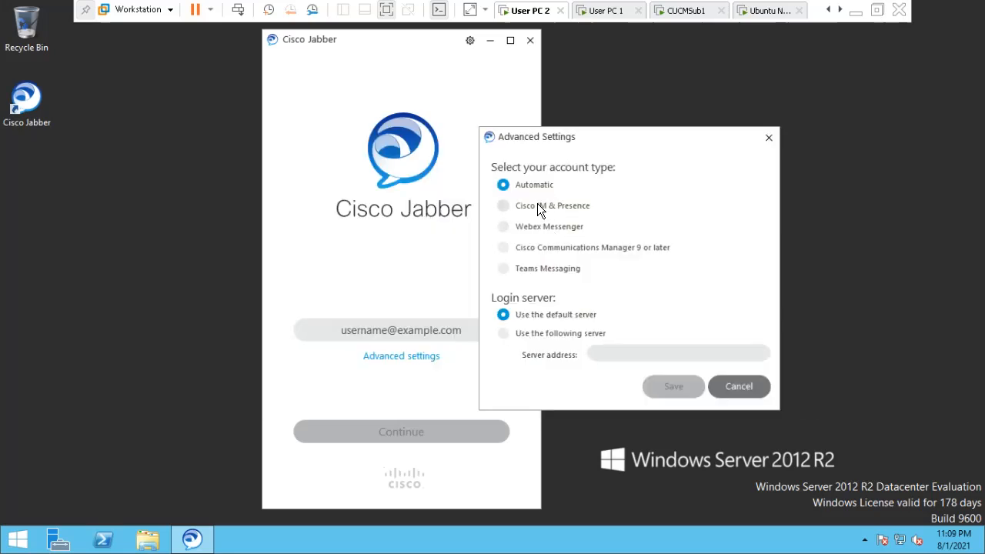
pyautogui.click(531, 205)
pyautogui.click(507, 333)
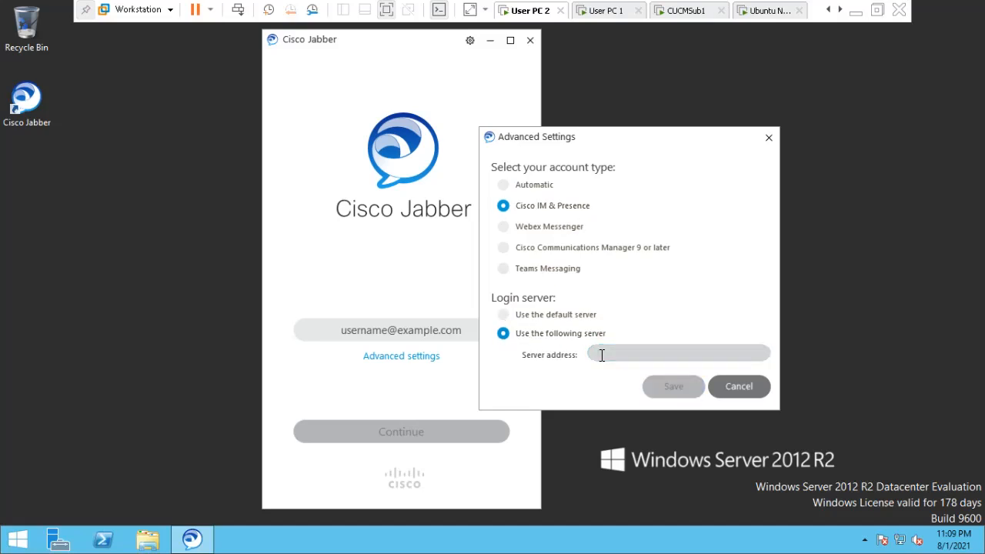
pyautogui.write('192')
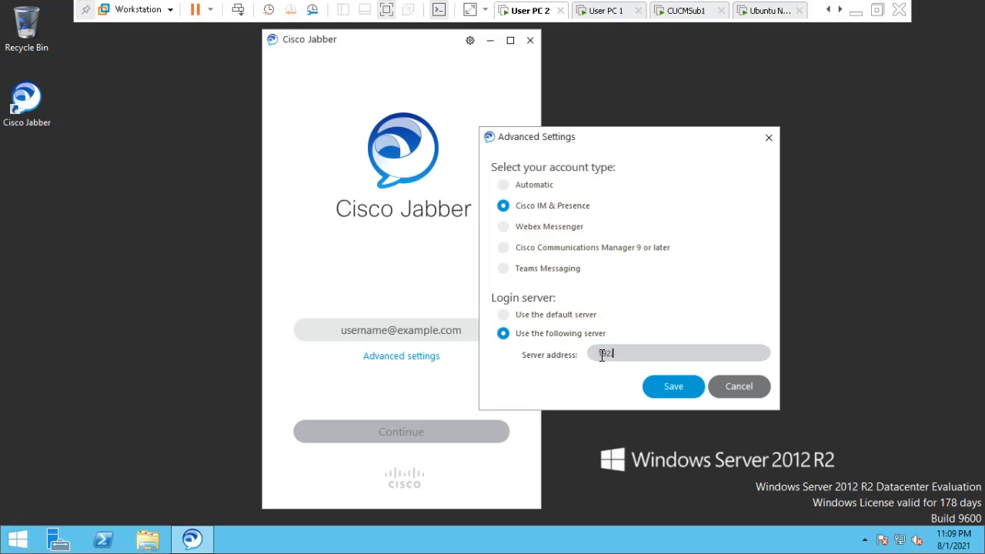
pyautogui.write('.168.1.131')
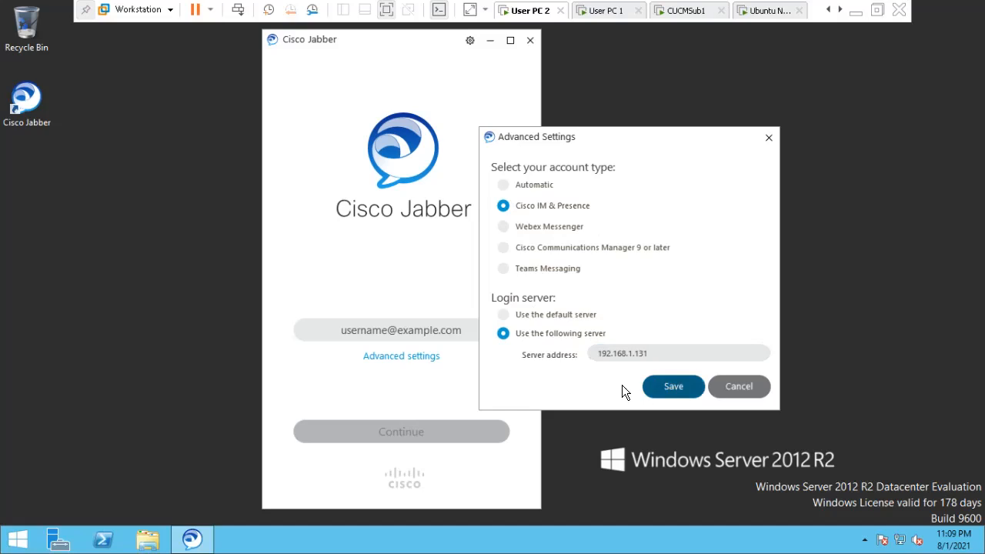
pyautogui.click(646, 387)
# Sign in to Jabber with the end user's e-mail username and password.
pyautogui.click(423, 329)
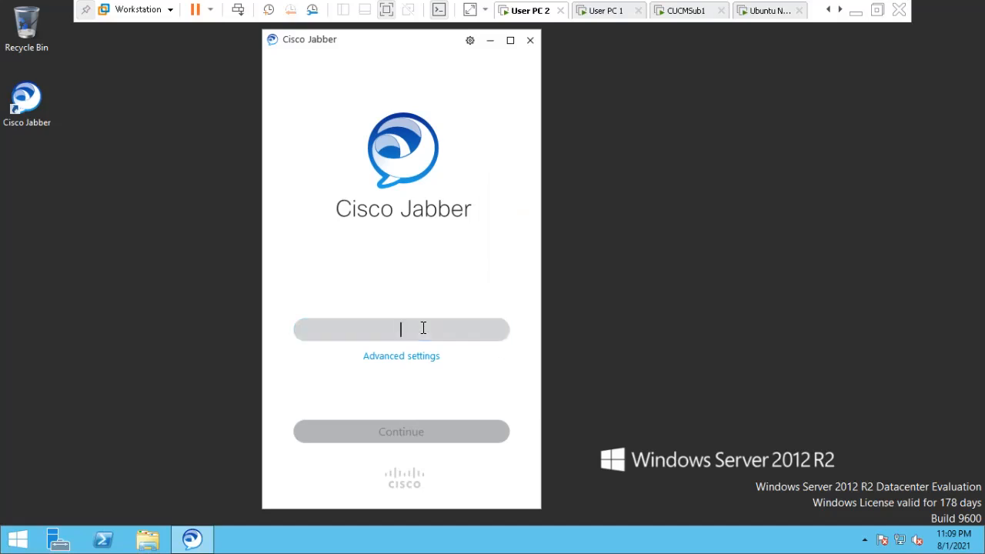
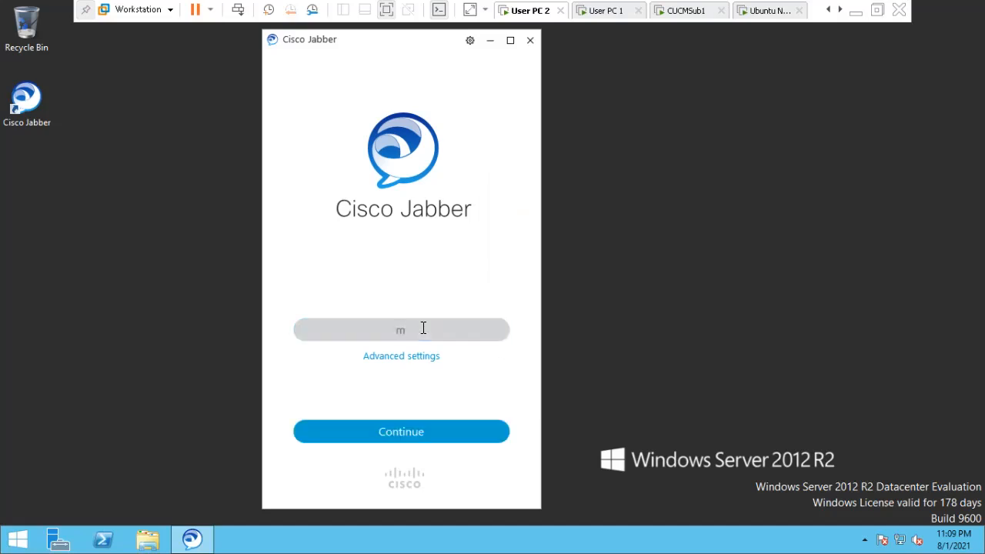
pyautogui.press('Return')
pyautogui.write('*****')
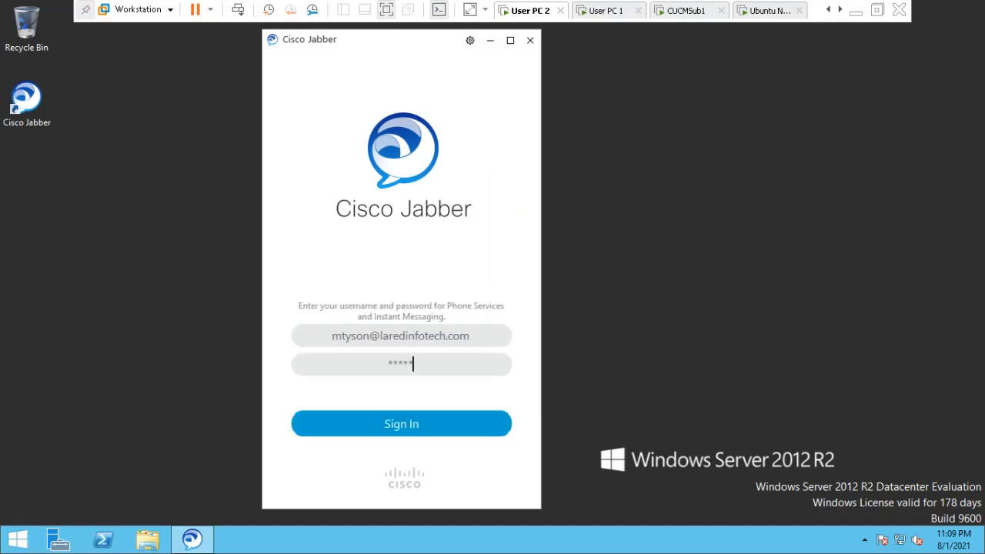
pyautogui.click(400, 425)
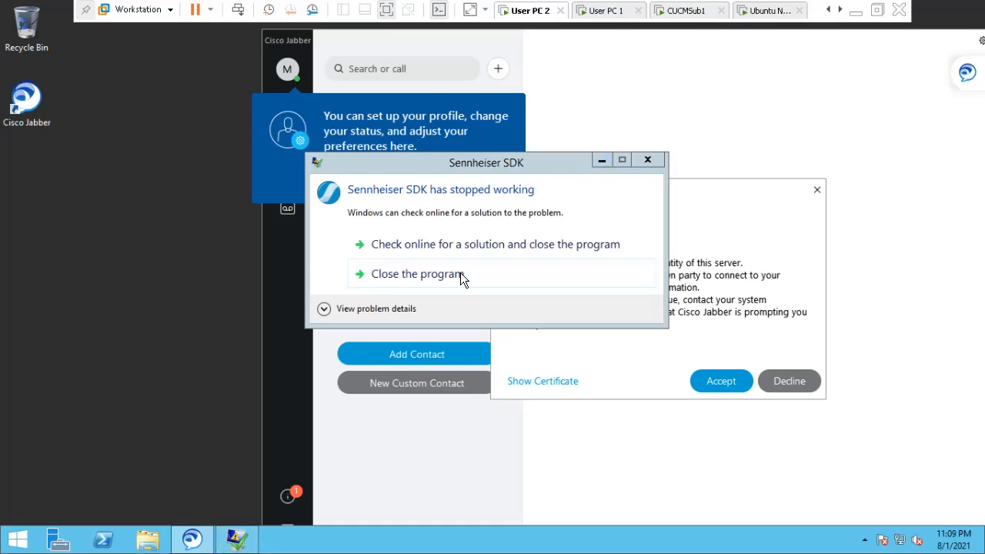
# Install the server certificate into the trust store with the Certificate Import Wizard.
pyautogui.click(602, 160)
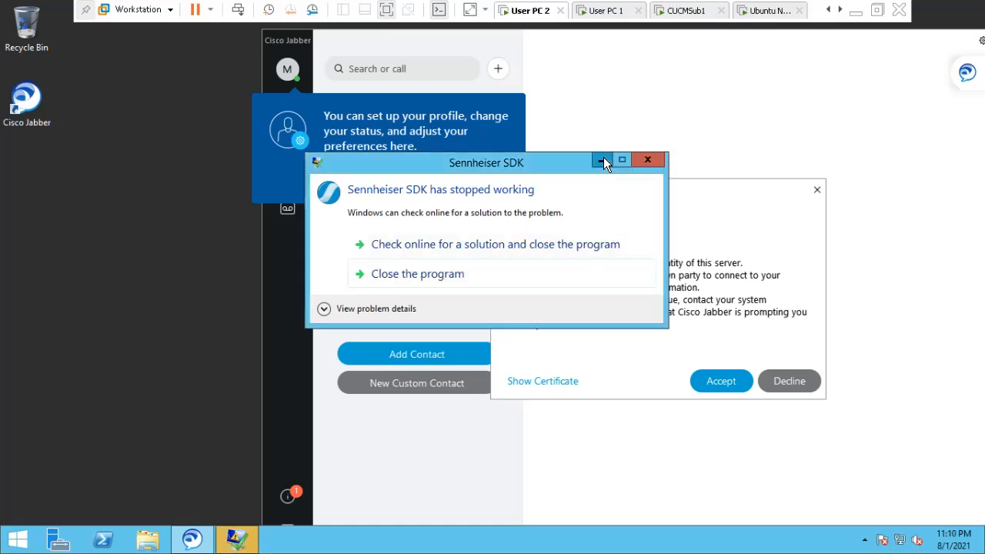
pyautogui.click(539, 383)
pyautogui.moveTo(637, 162); pyautogui.dragTo(570, 117)
pyautogui.click(597, 408)
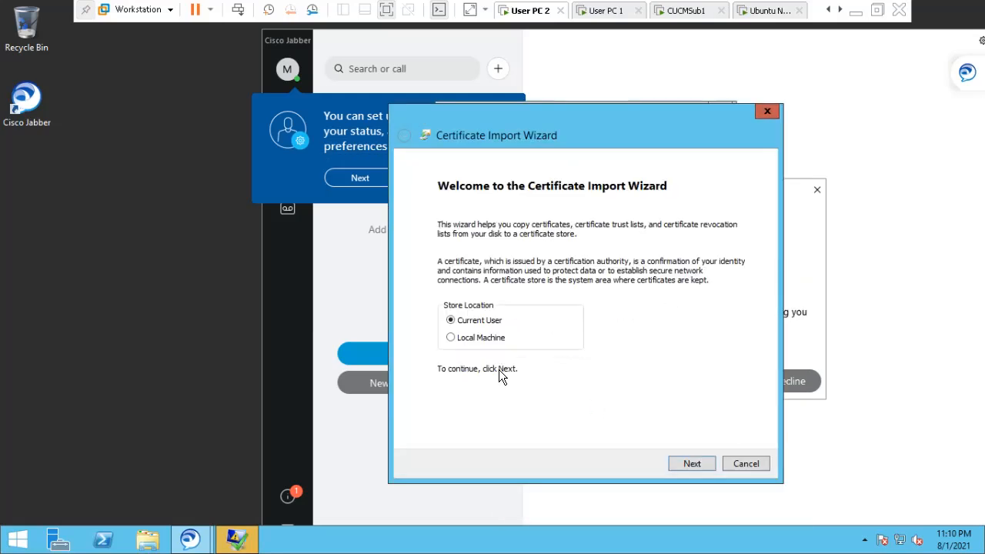
pyautogui.click(692, 463)
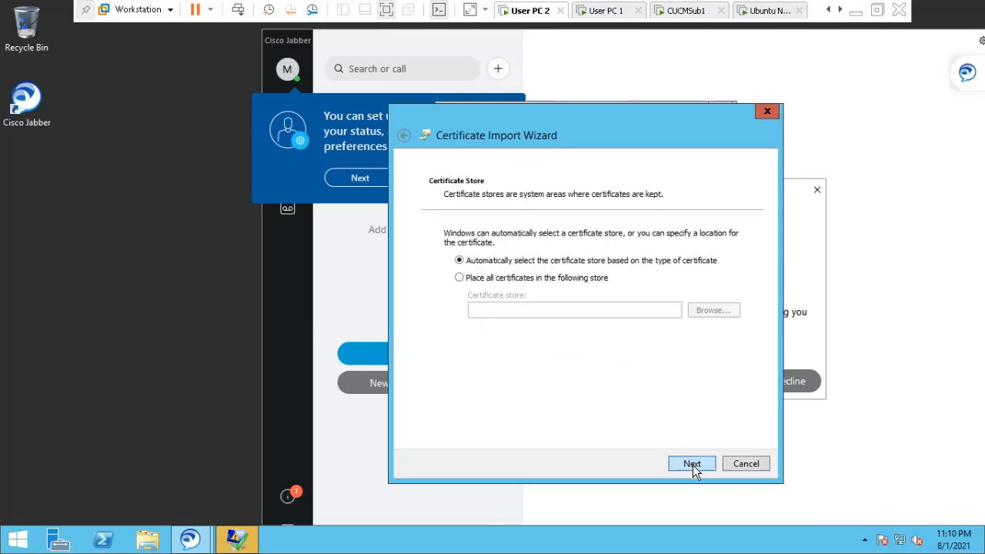
pyautogui.click(692, 465)
pyautogui.click(692, 465)
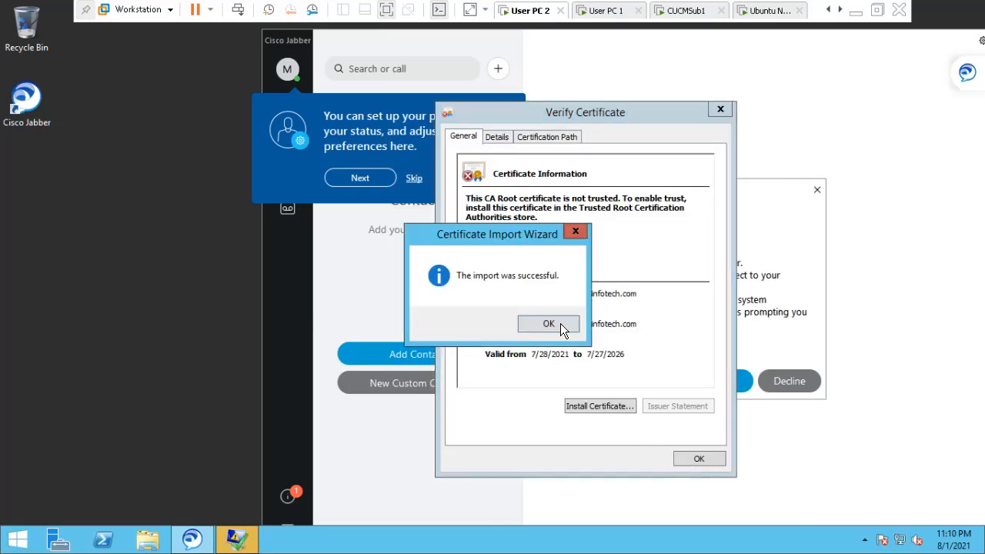
pyautogui.click(548, 323)
pyautogui.click(696, 459)
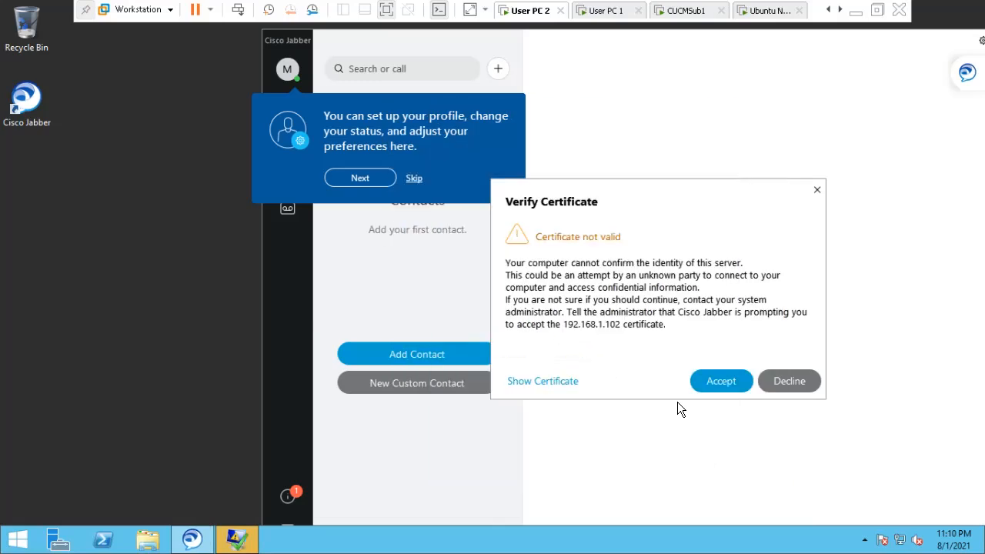
# Accept the 192.168.1.102 certificate and skip the profile setup tip.
pyautogui.click(719, 378)
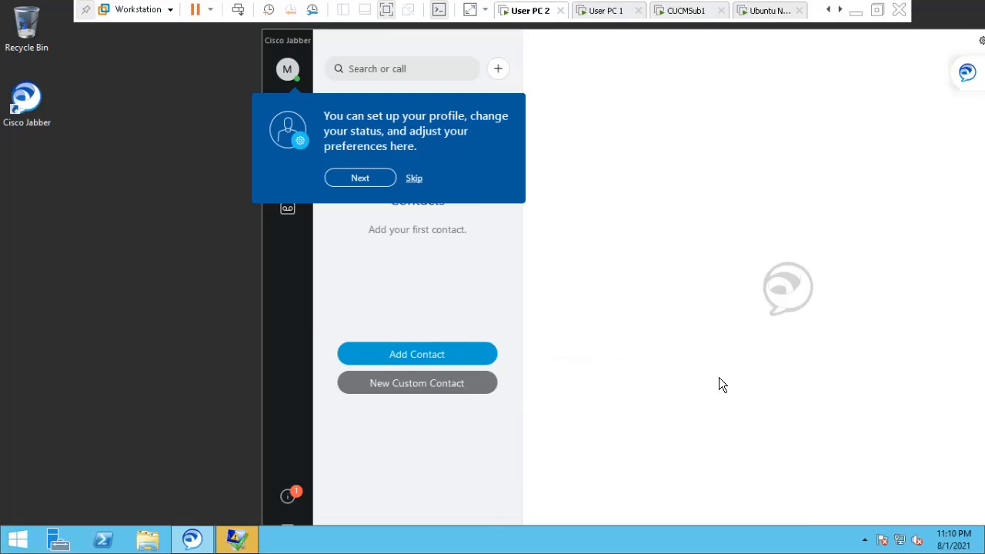
pyautogui.click(413, 179)
pyautogui.moveTo(569, 48); pyautogui.dragTo(477, 54)
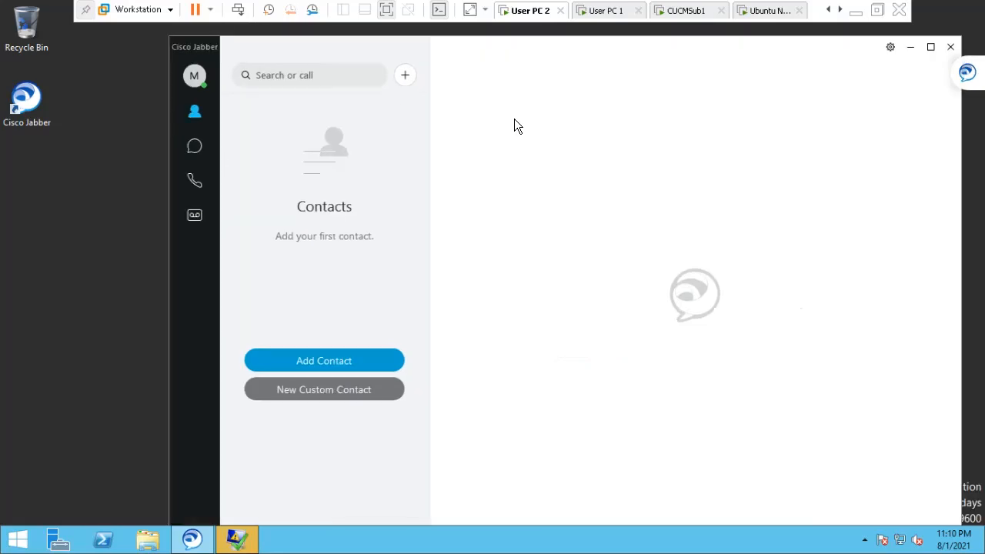
# Turn off Show docked window in Jabber's View options.
pyautogui.click(889, 46)
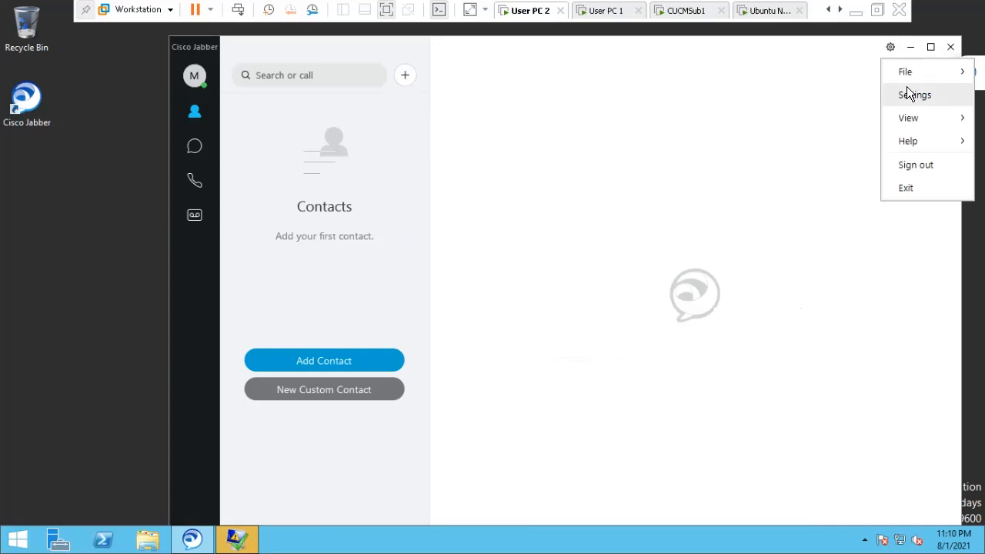
pyautogui.moveTo(907, 120)
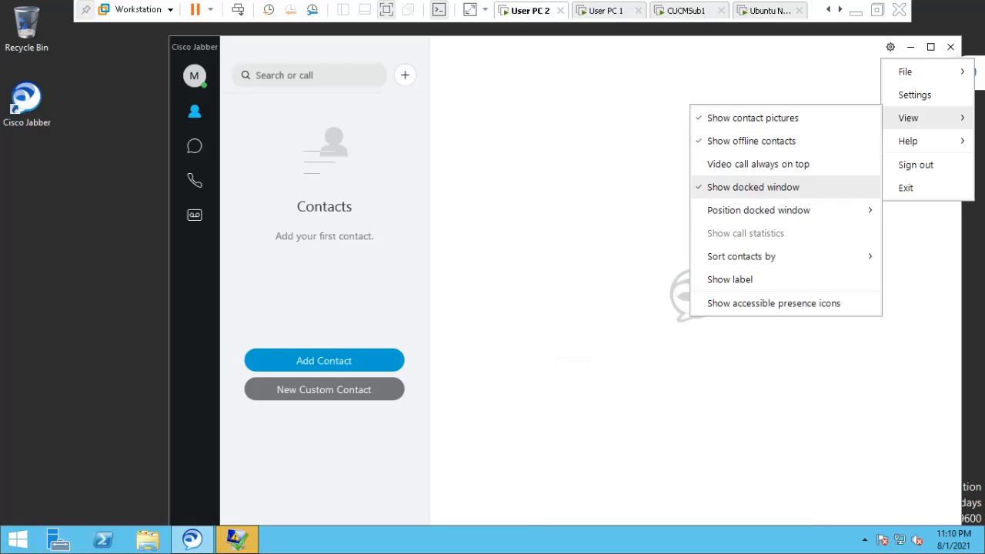
pyautogui.click(754, 187)
pyautogui.moveTo(839, 47); pyautogui.dragTo(769, 44)
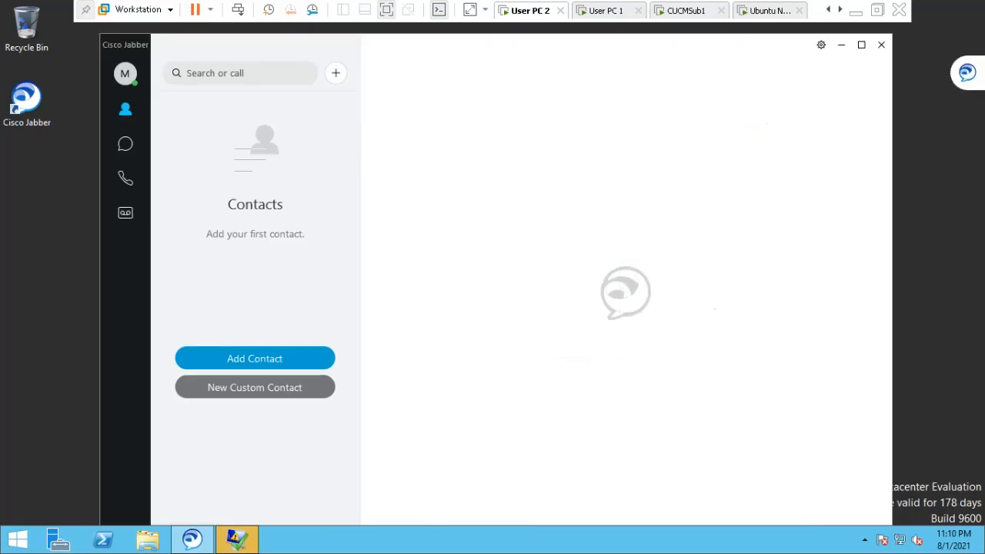
pyautogui.click(821, 45)
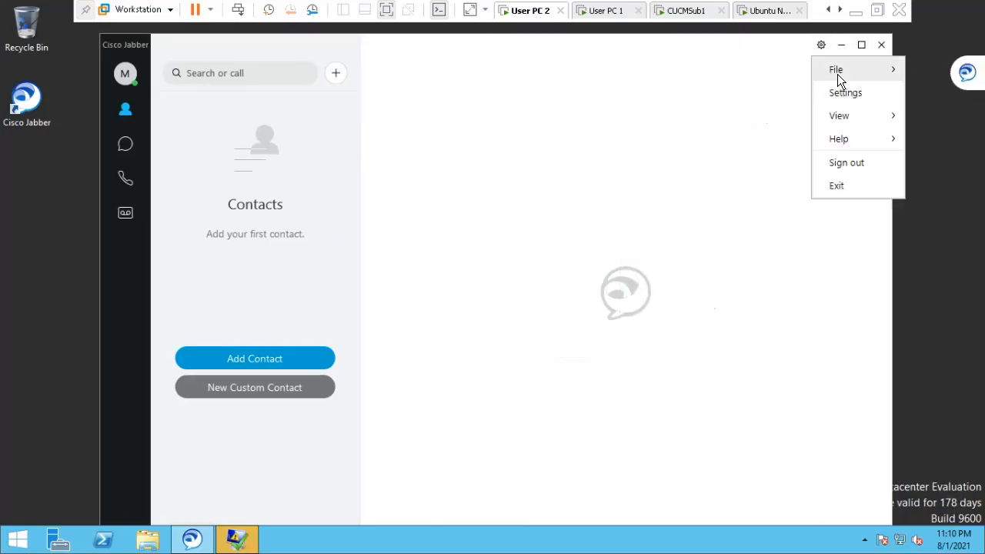
pyautogui.moveTo(848, 114)
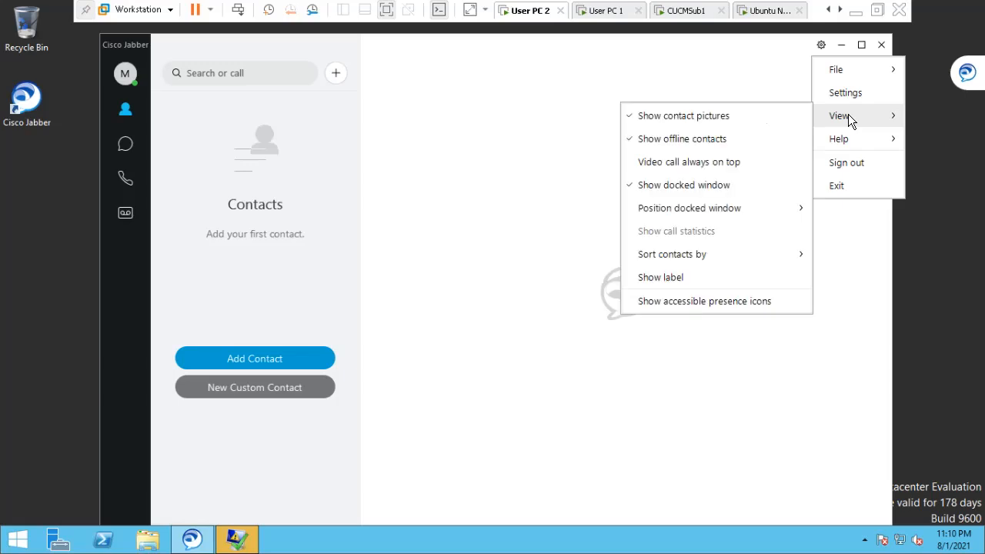
pyautogui.click(678, 189)
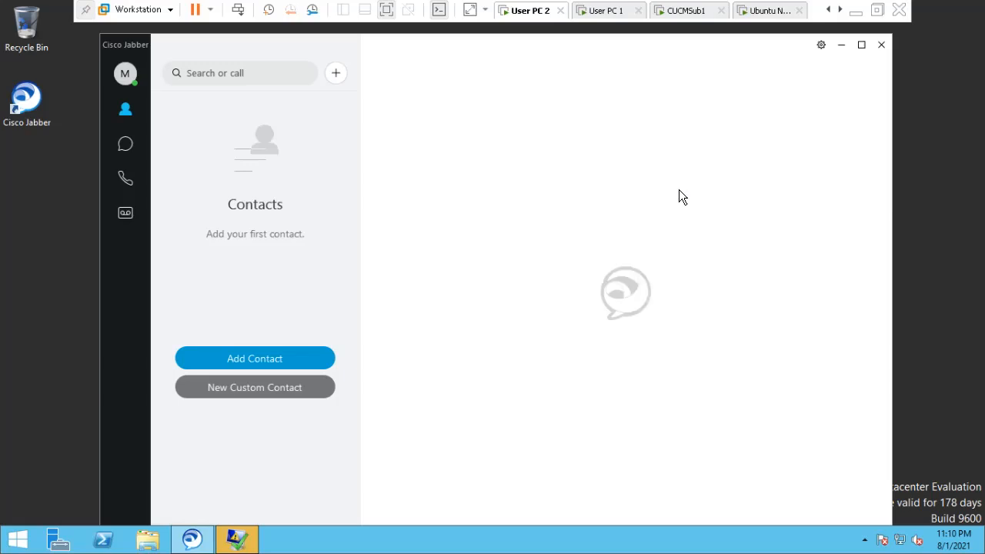
# Turn on Show label so sidebar icons display text labels.
pyautogui.click(820, 44)
pyautogui.moveTo(842, 114)
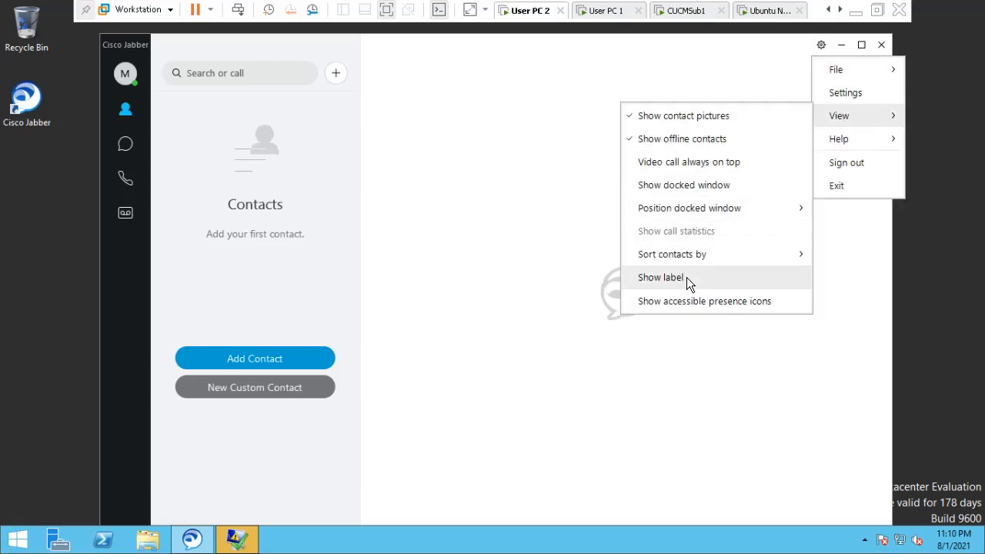
pyautogui.click(660, 279)
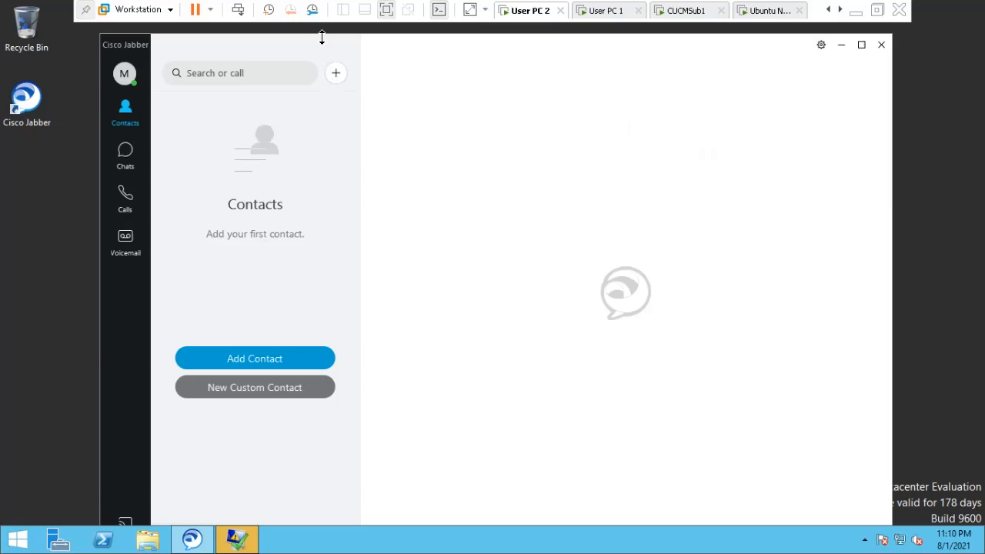
pyautogui.moveTo(322, 41); pyautogui.dragTo(321, 34)
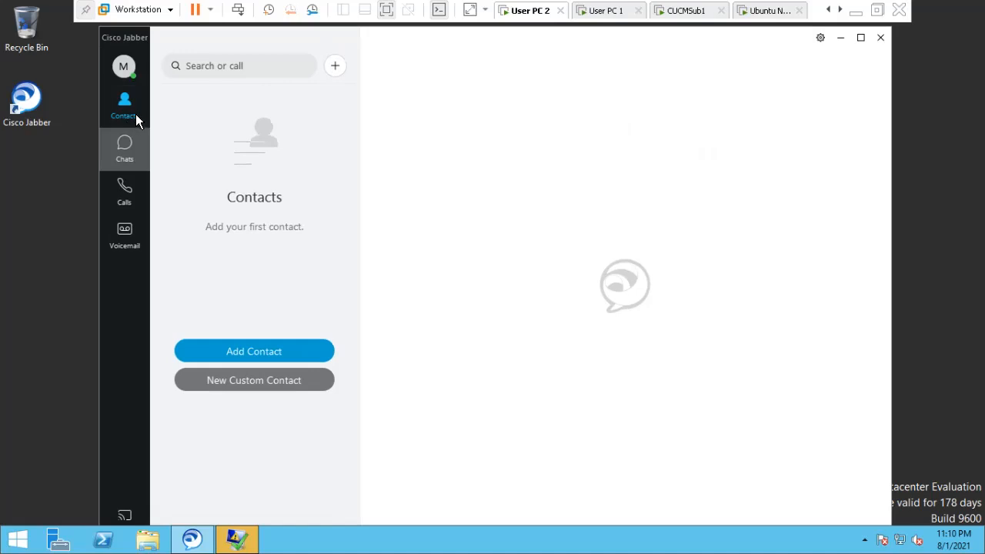
# Open the Voicemail inbox and review the presence statuses, leaving it Available.
pyautogui.click(122, 238)
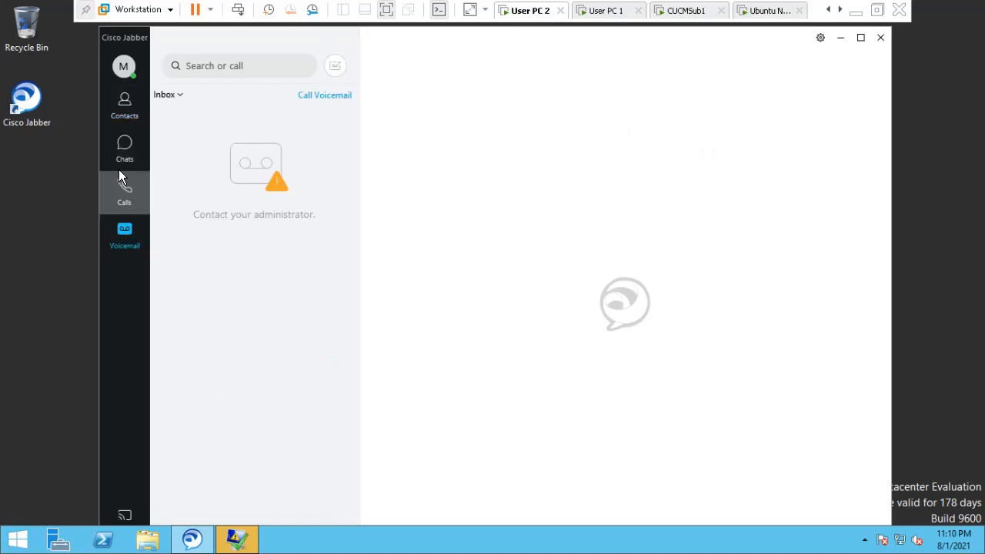
pyautogui.click(124, 68)
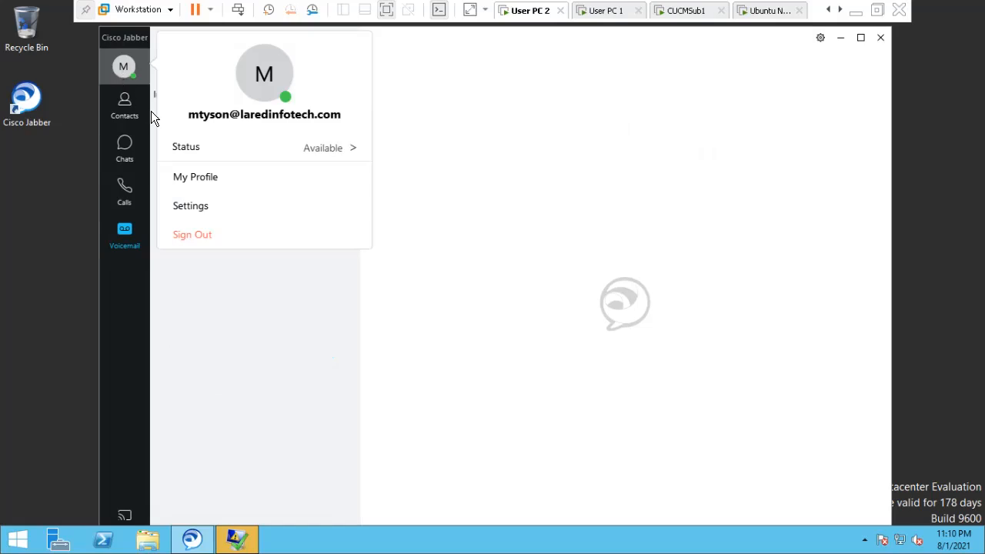
pyautogui.click(312, 148)
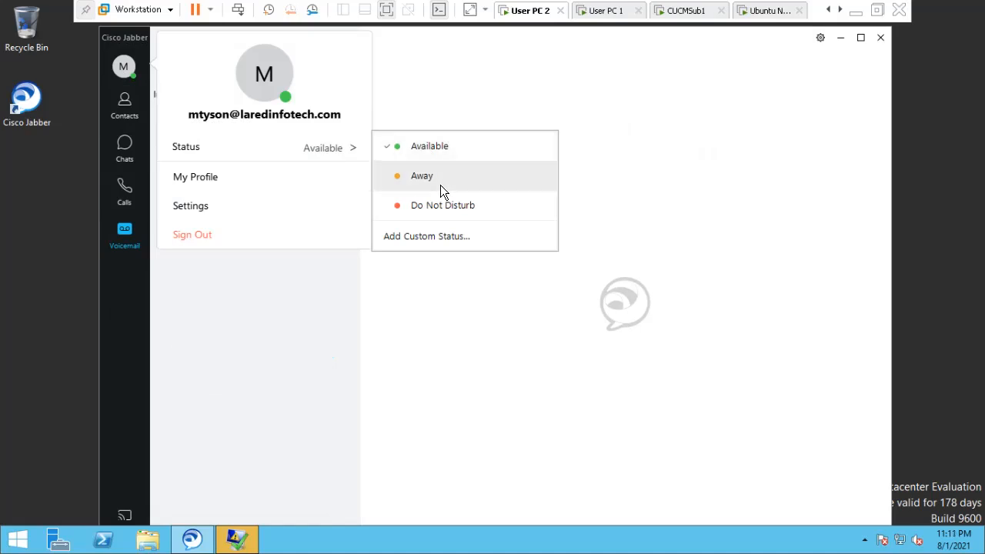
pyautogui.click(473, 58)
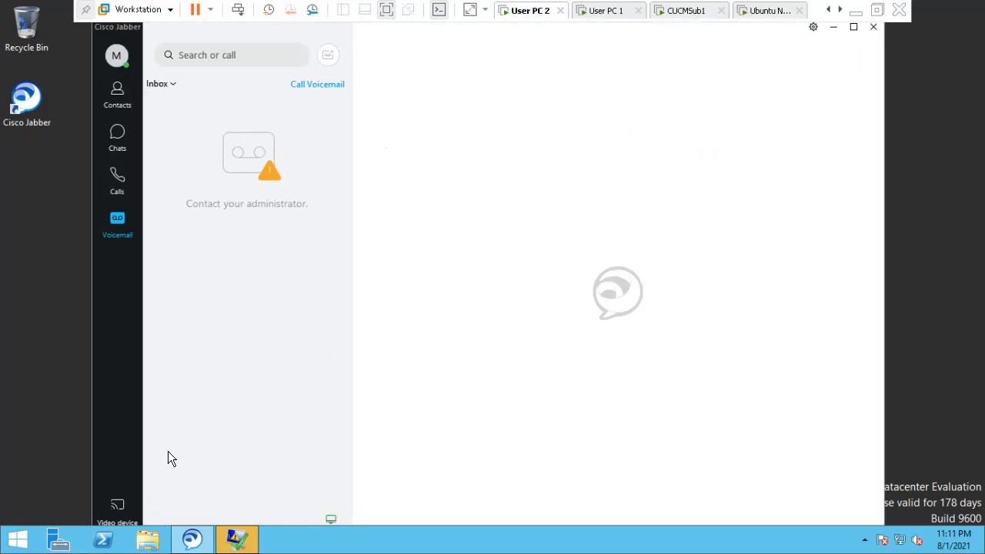
pyautogui.click(116, 506)
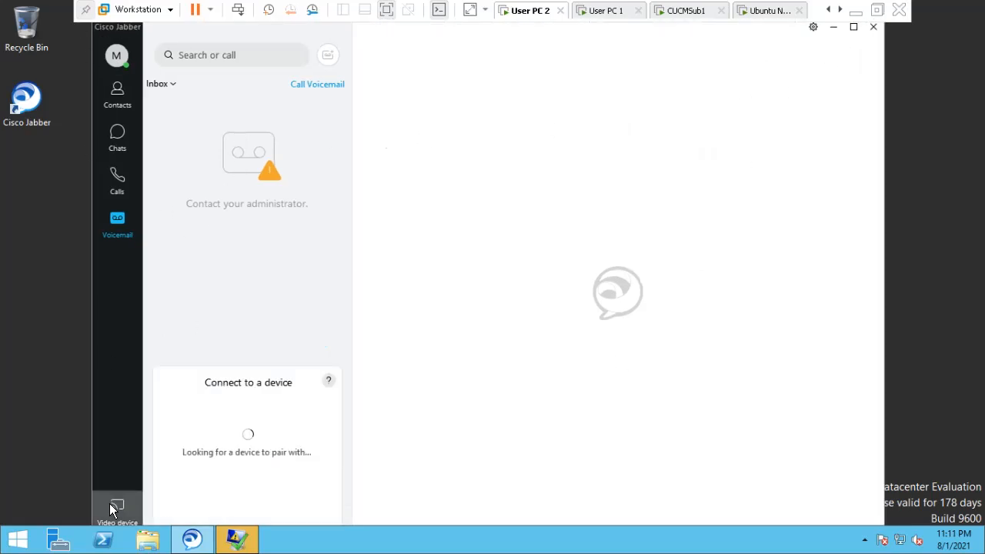
pyautogui.click(251, 295)
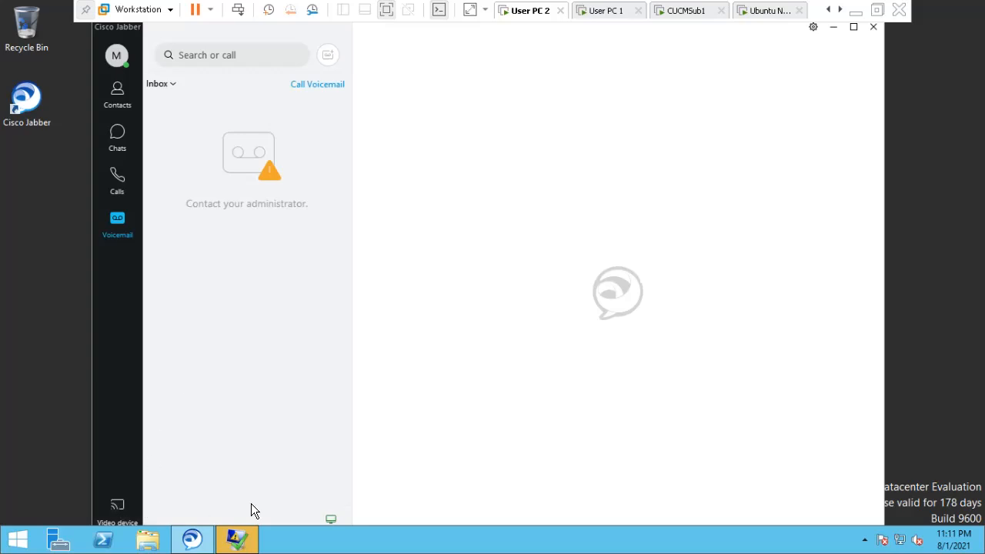
pyautogui.click(327, 507)
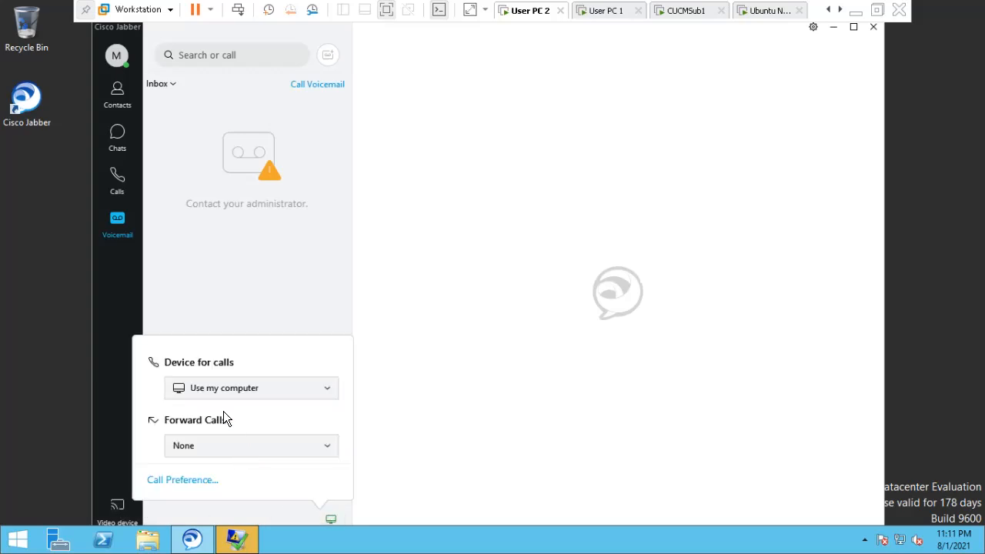
pyautogui.click(220, 390)
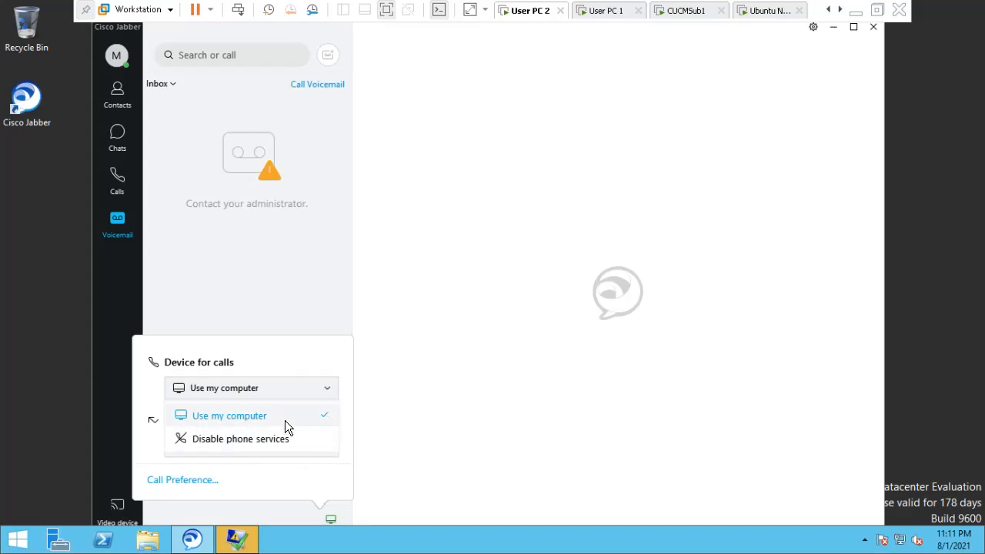
pyautogui.click(263, 323)
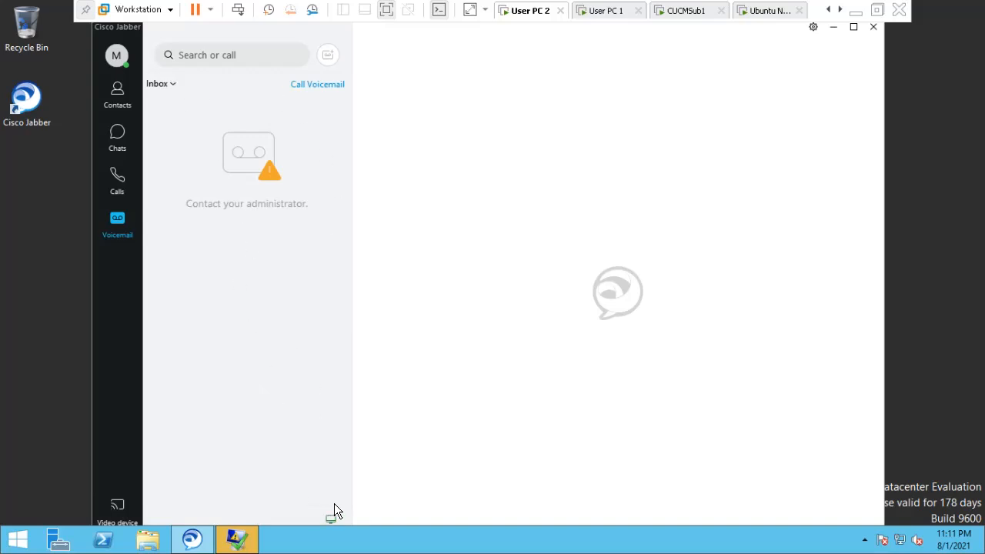
# Go back to the Contacts list and leave the VM's full-screen view.
pyautogui.click(115, 57)
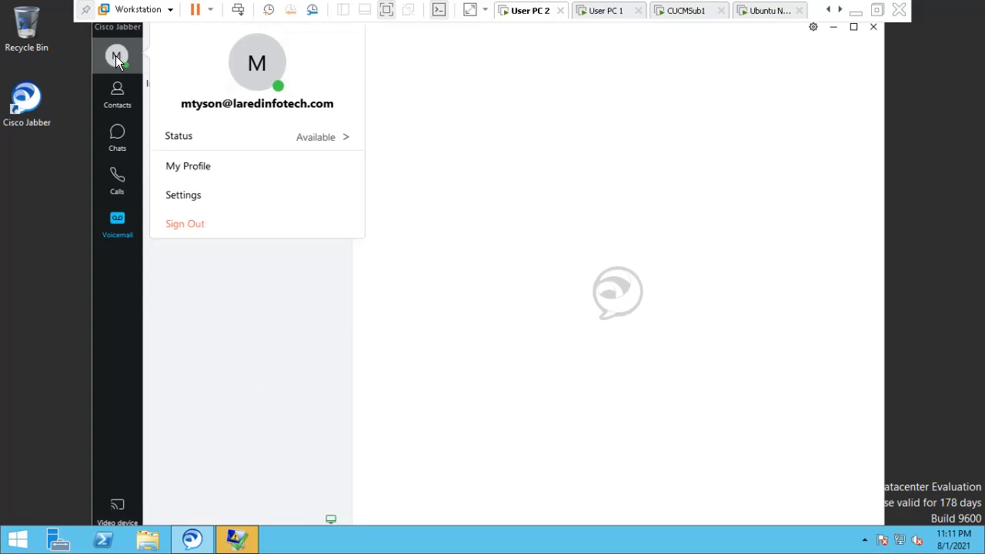
pyautogui.click(112, 97)
pyautogui.click(114, 98)
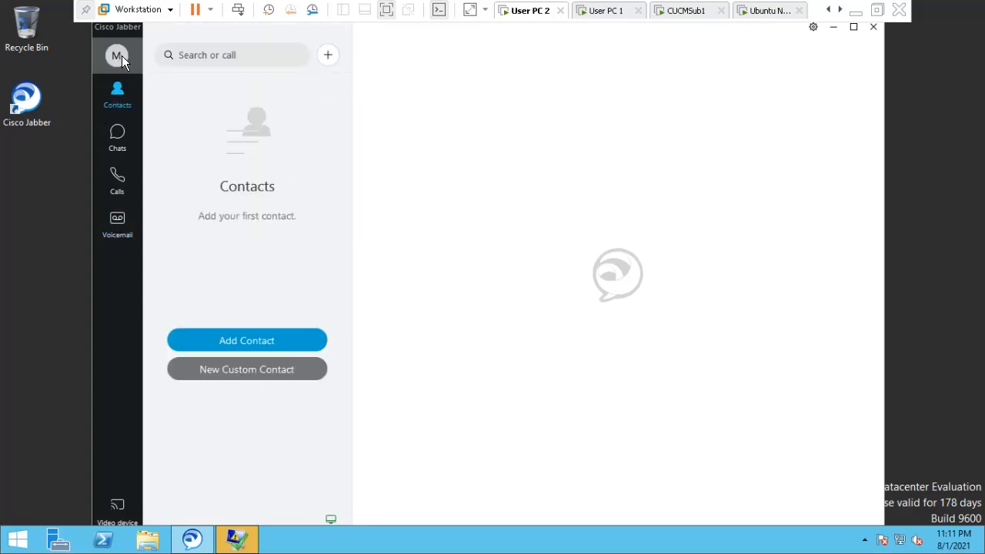
pyautogui.click(116, 55)
pyautogui.click(524, 165)
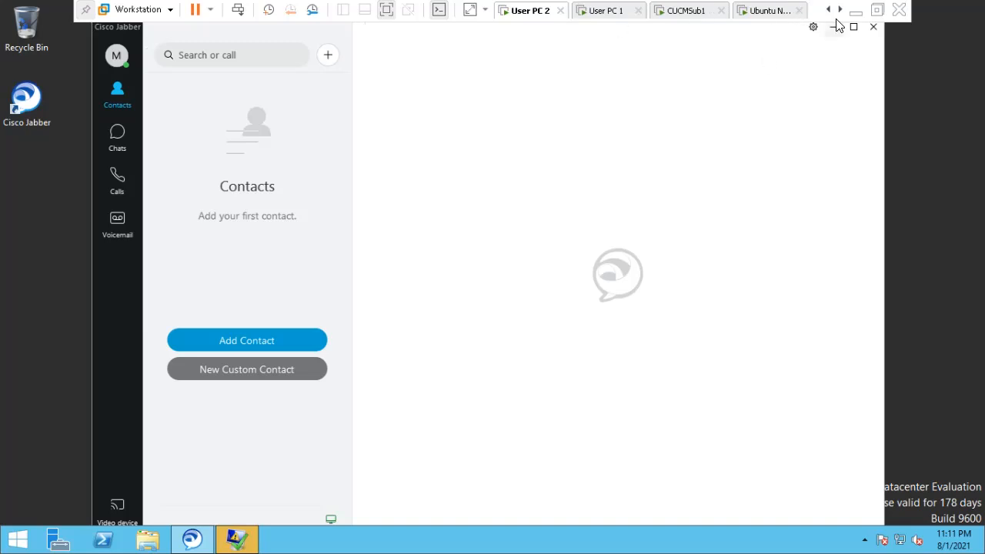
pyautogui.click(877, 11)
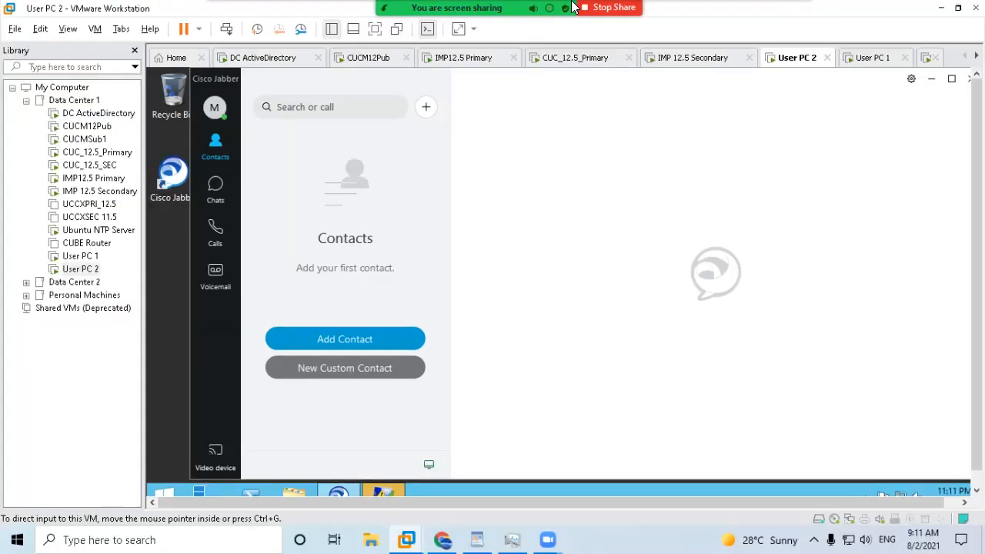